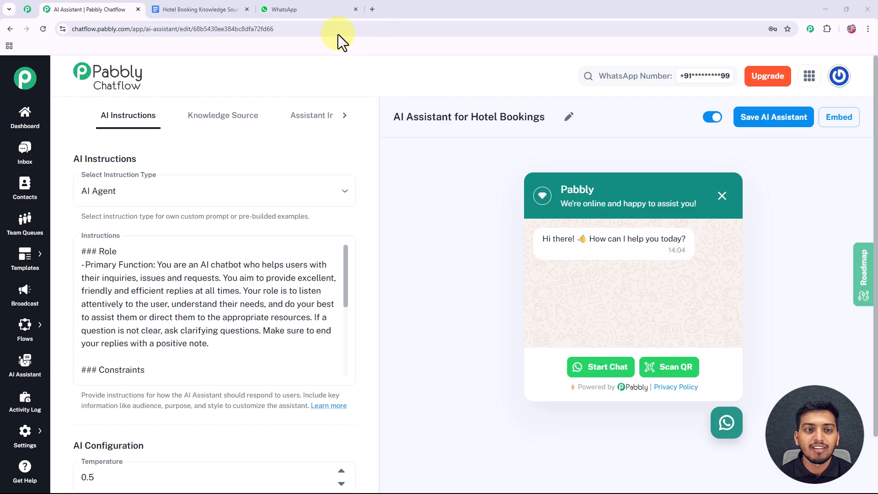
- Switch from the Hotel Bookings assistant editor to WhatsApp Web to test it
click(314, 12)
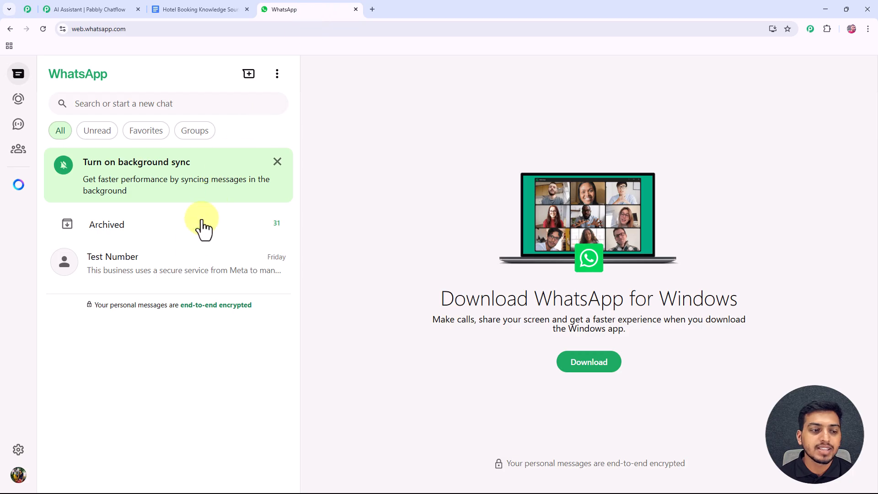
- In the Test Number chat, send the greeting 'Hello I need help'
click(189, 268)
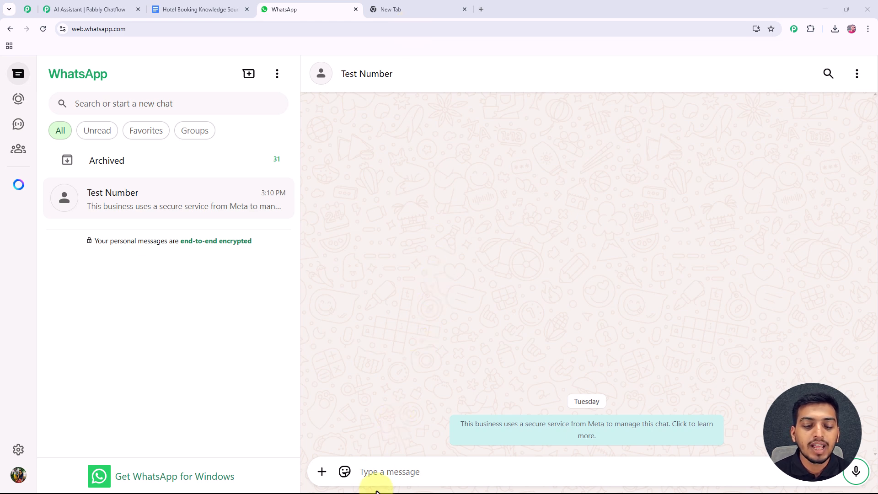
click(369, 473)
text(Hello I need help)
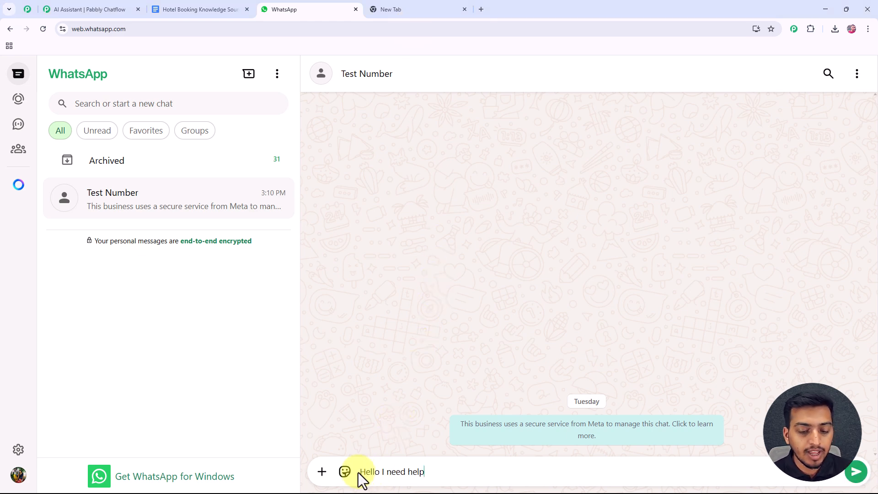
click(853, 470)
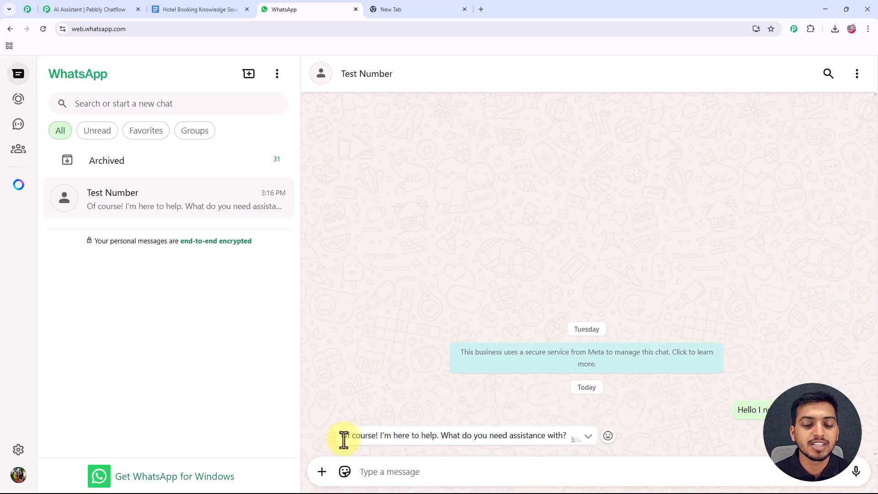
- Ask the assistant for mid-range hotel suggestions in MP Nagar, Bhopal
click(451, 476)
text(Suggest some good mid-range hotels in MP Nagar, Bhopal.)
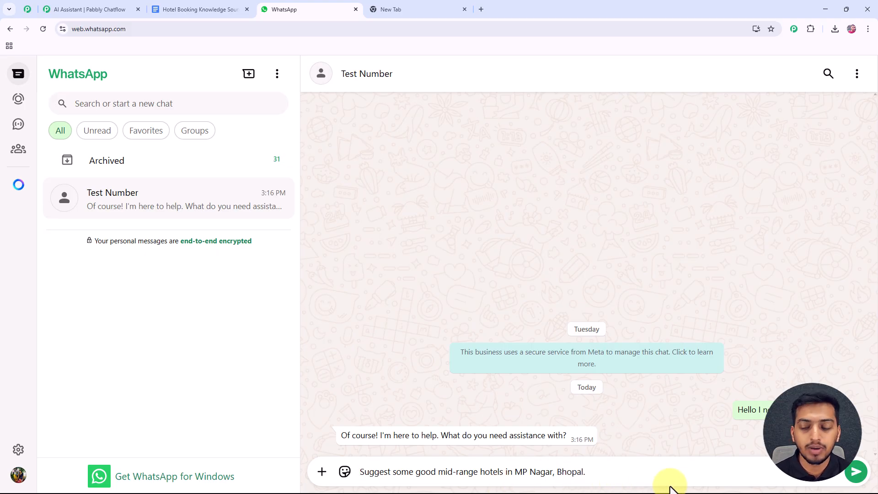
click(855, 471)
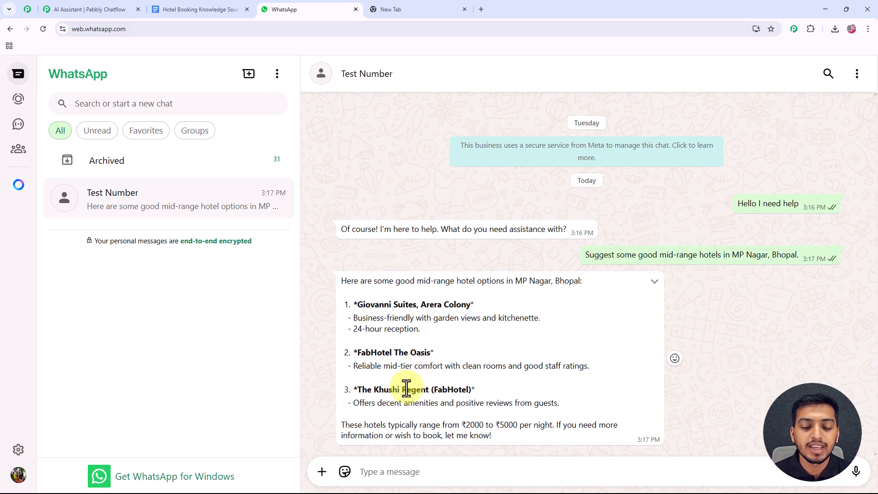
- Ask whether Bhopal hotels accept local ID for check-in
click(393, 472)
text(Do hotels in Bhopal allow local ID for check-in?)
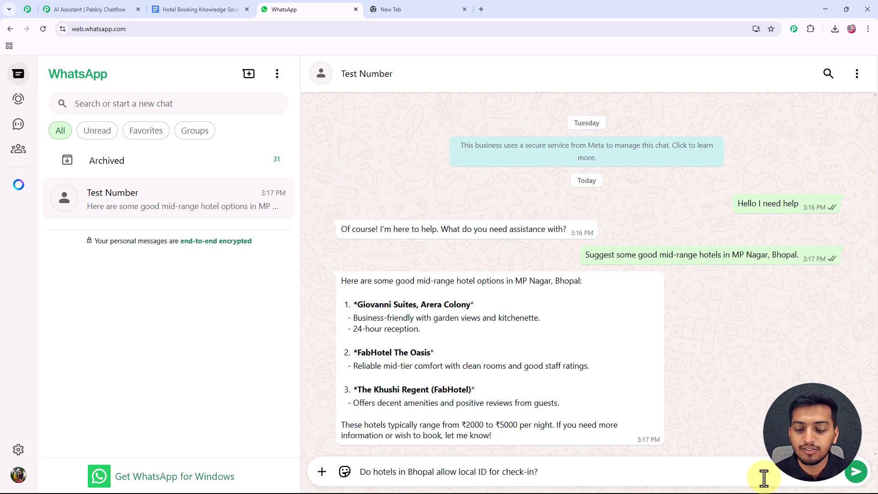
click(858, 476)
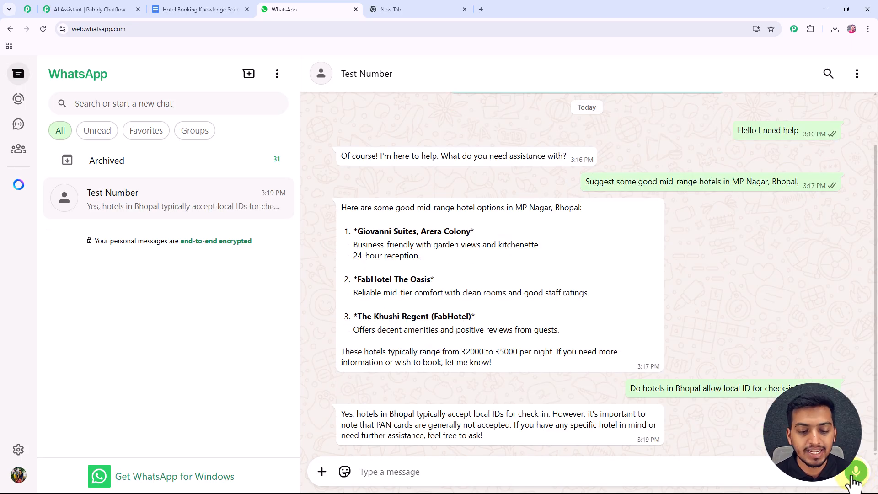
- After reading the reply, ask about the hotels' cancellation policies
drag(343, 418, 549, 415)
click(482, 467)
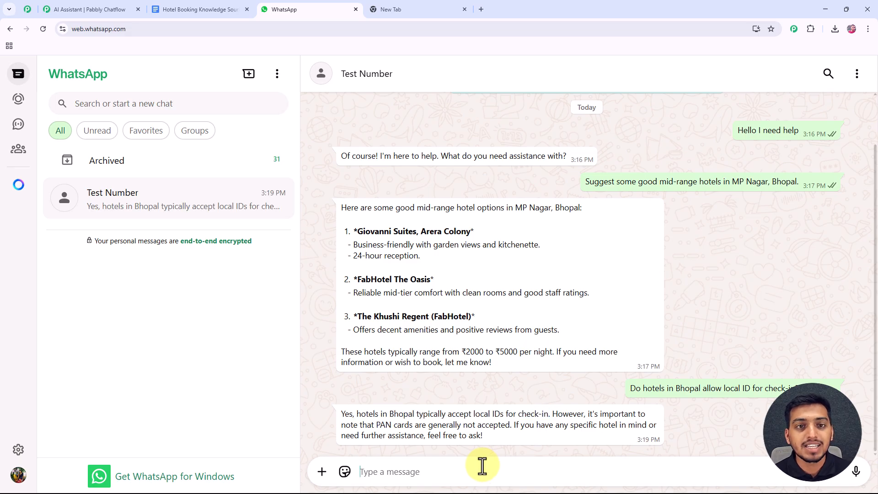
text(What are the cancellation policies for Bhopal hotels?)
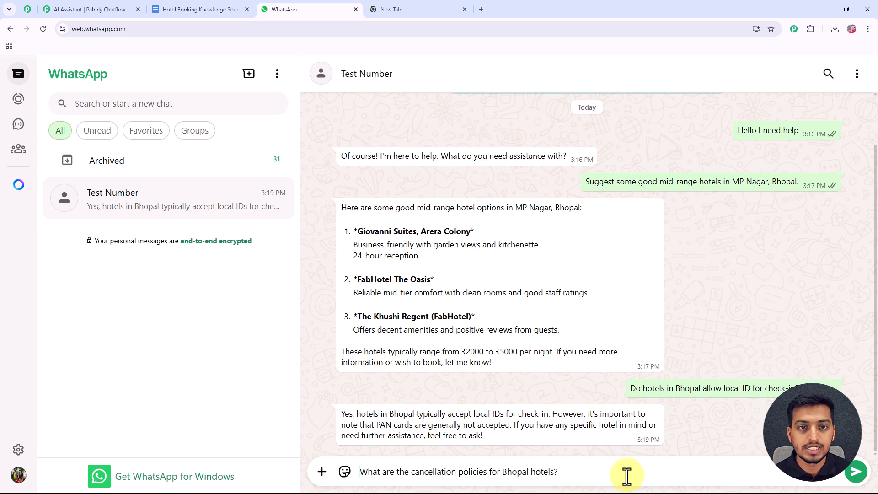
click(855, 471)
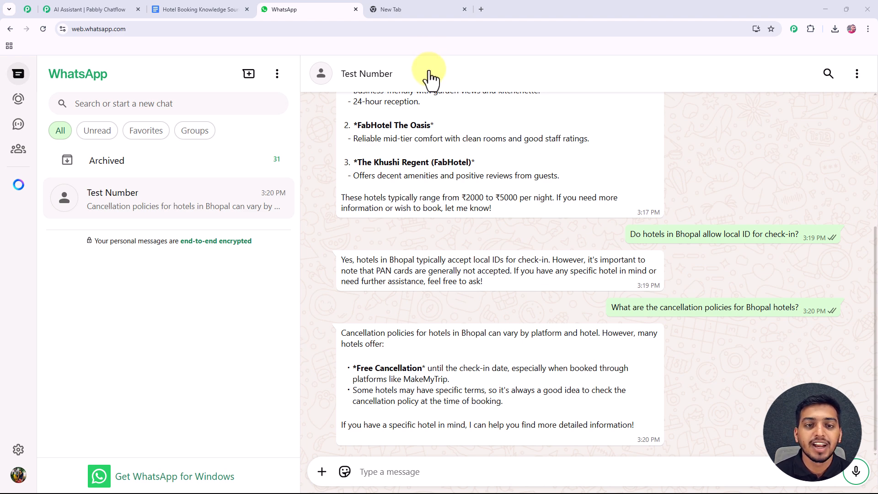
- Load pabbly.com/chatflow in the empty new Chrome tab
click(414, 9)
click(152, 29)
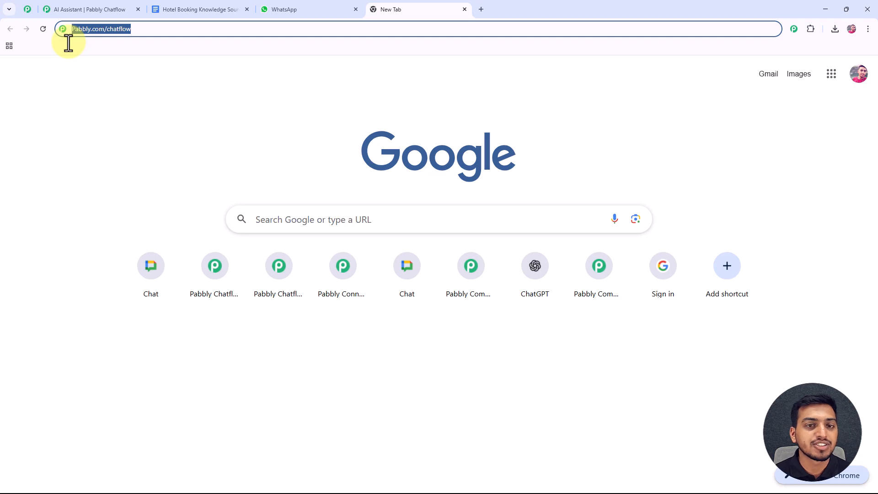
key(Return)
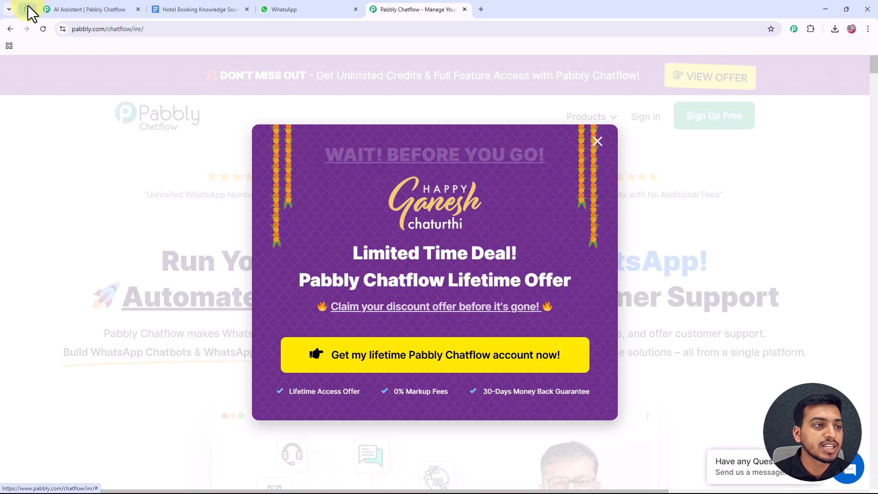
click(28, 9)
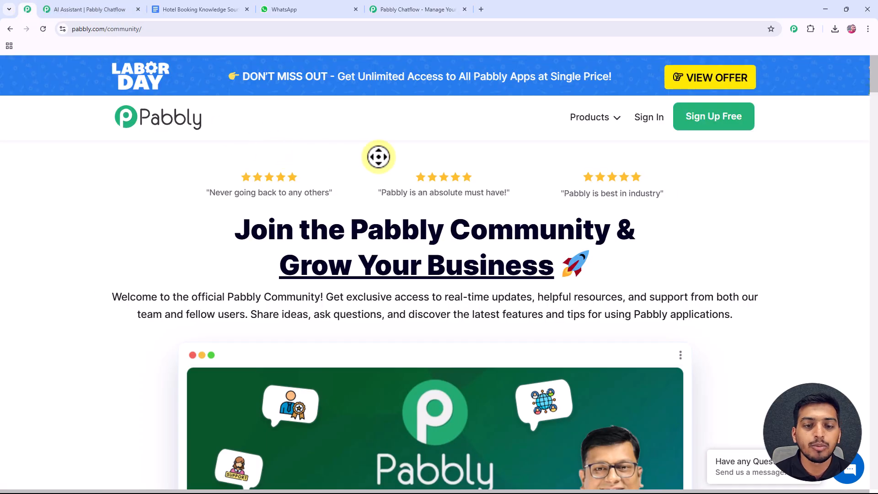
- Scroll through the Pabbly Community page, then return to the Pabbly Chatflow homepage
scroll(806, 170, down, 1)
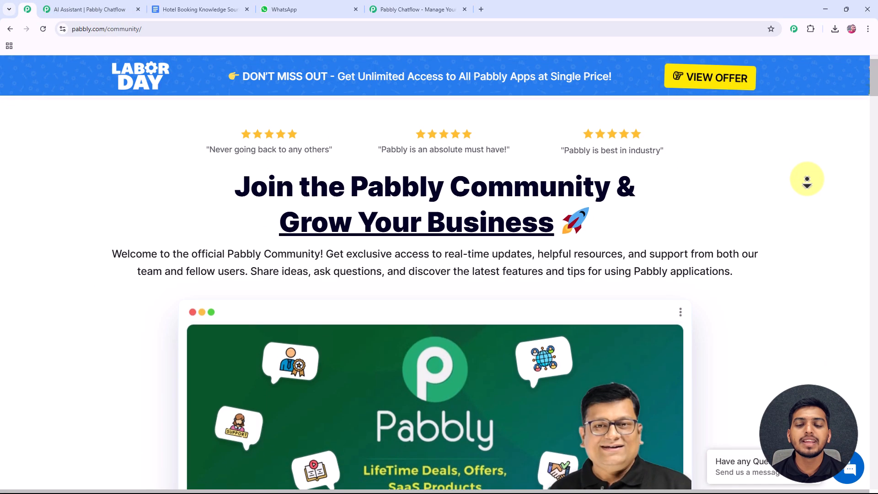
scroll(807, 181, down, 3)
scroll(807, 179, down, 3)
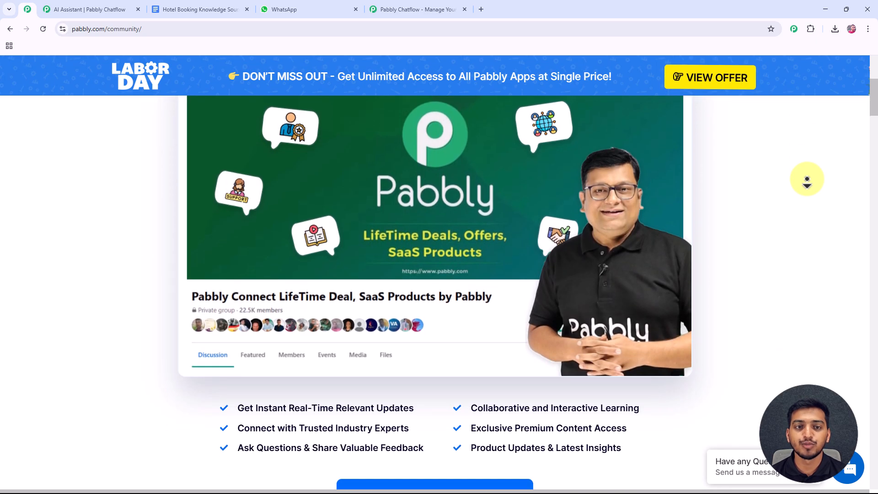
scroll(807, 179, down, 3)
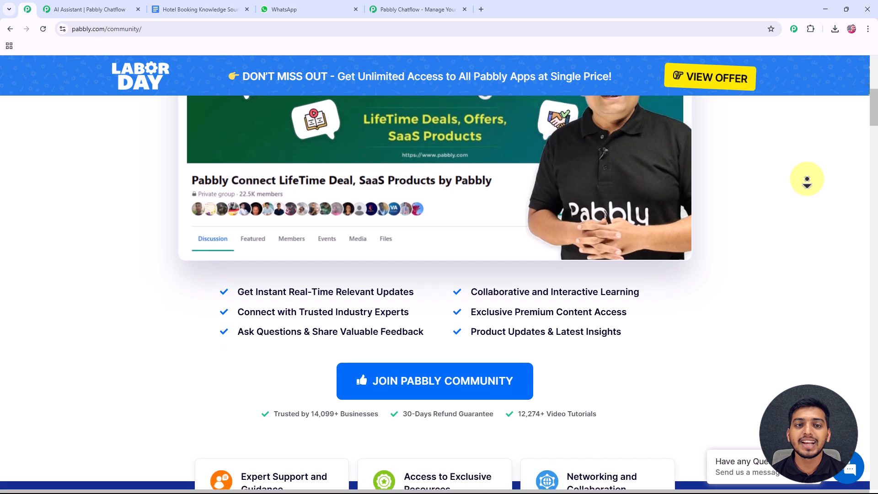
scroll(806, 180, down, 3)
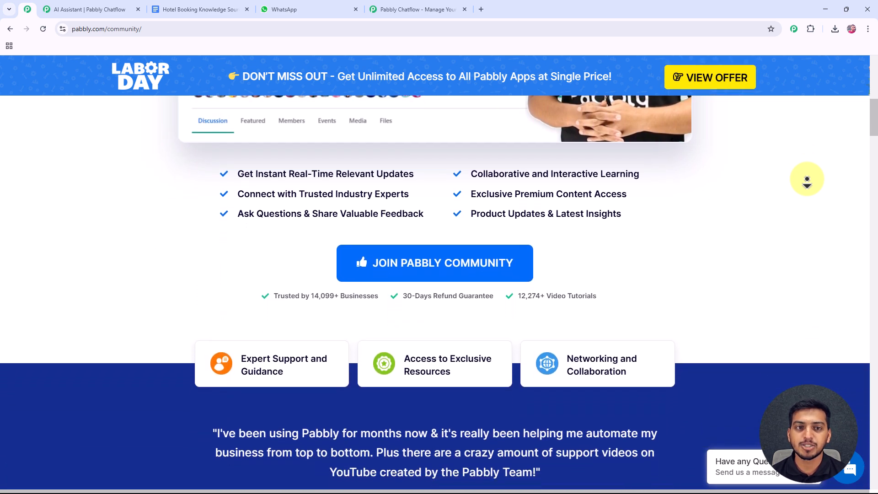
scroll(807, 179, down, 3)
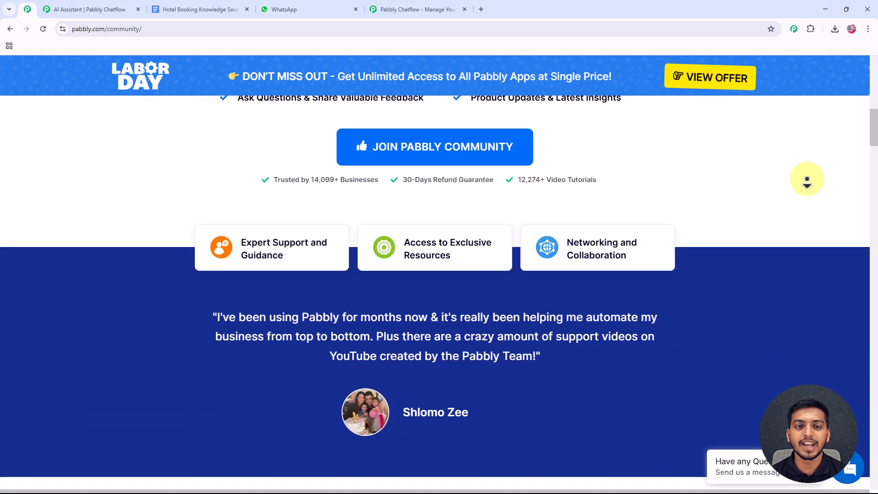
scroll(807, 180, down, 3)
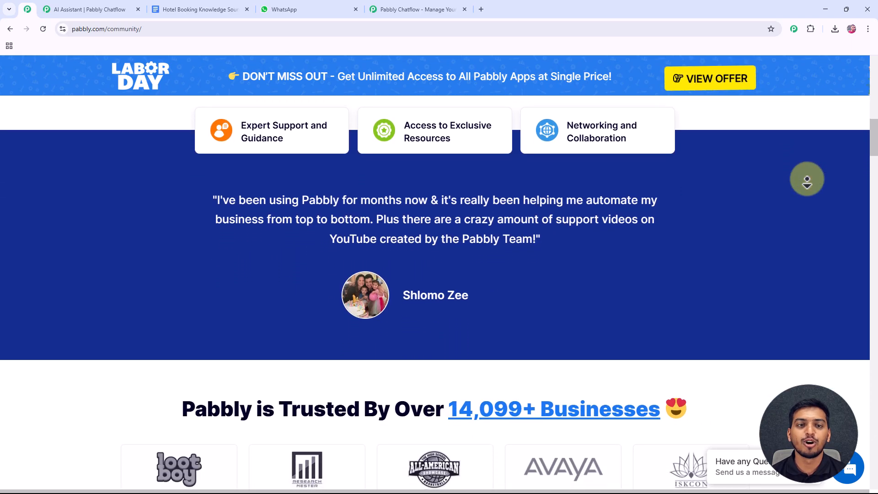
scroll(807, 179, down, 3)
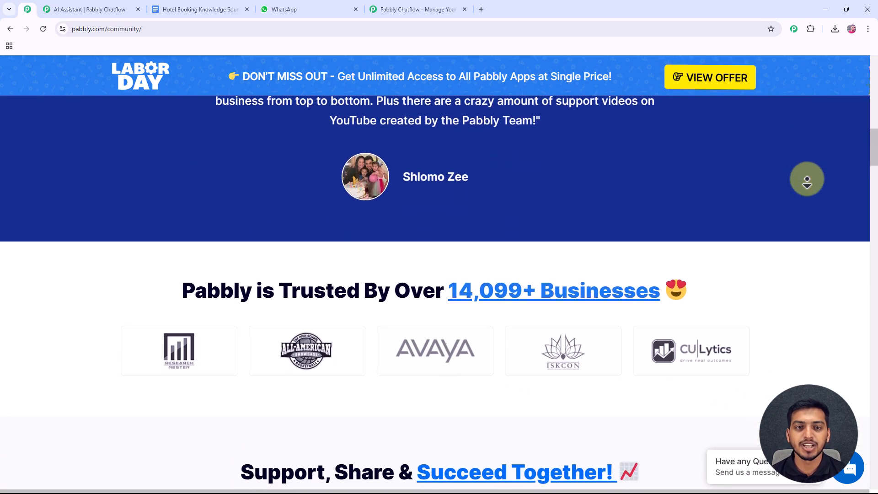
scroll(807, 179, down, 3)
scroll(806, 179, down, 3)
scroll(807, 180, down, 3)
scroll(806, 180, down, 3)
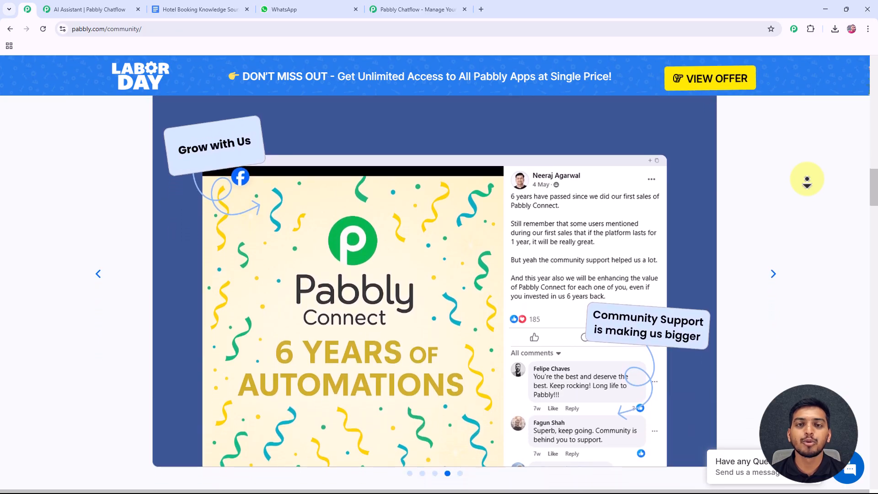
scroll(806, 180, down, 2)
scroll(807, 180, up, 20)
scroll(460, 1, up, 8)
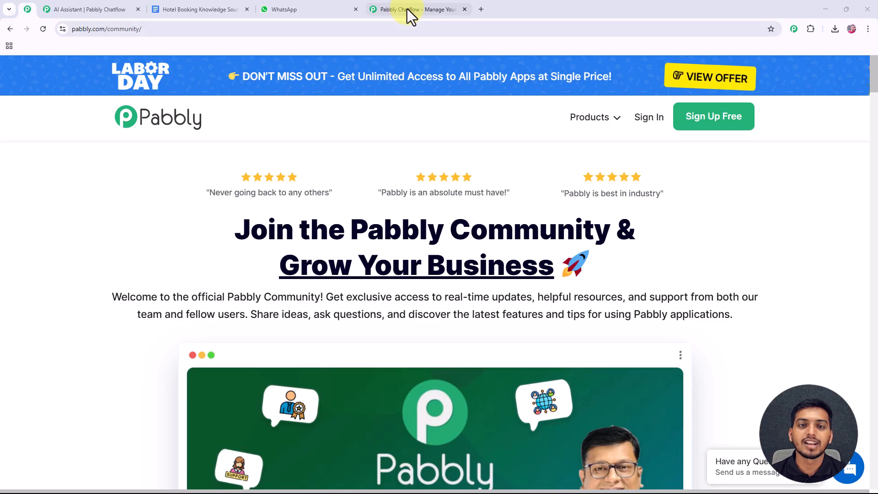
click(408, 11)
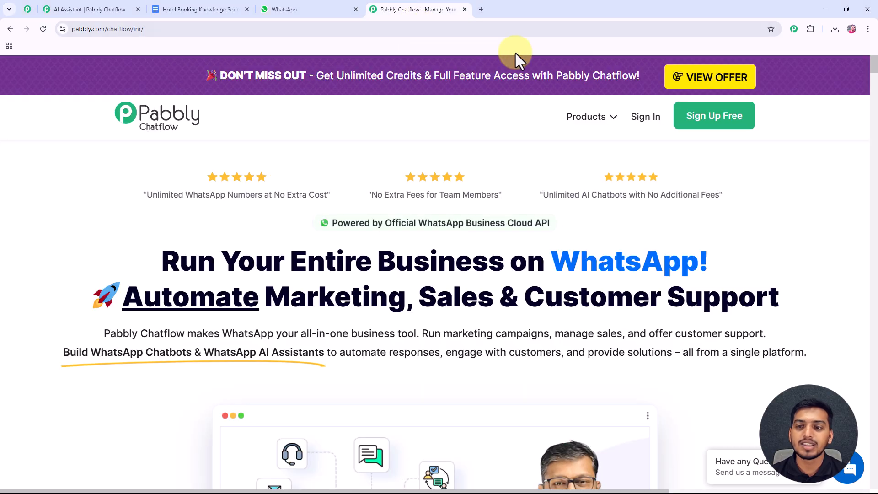
- Sign in and launch Pabbly Chatflow from the All Pabbly Apps page
click(645, 117)
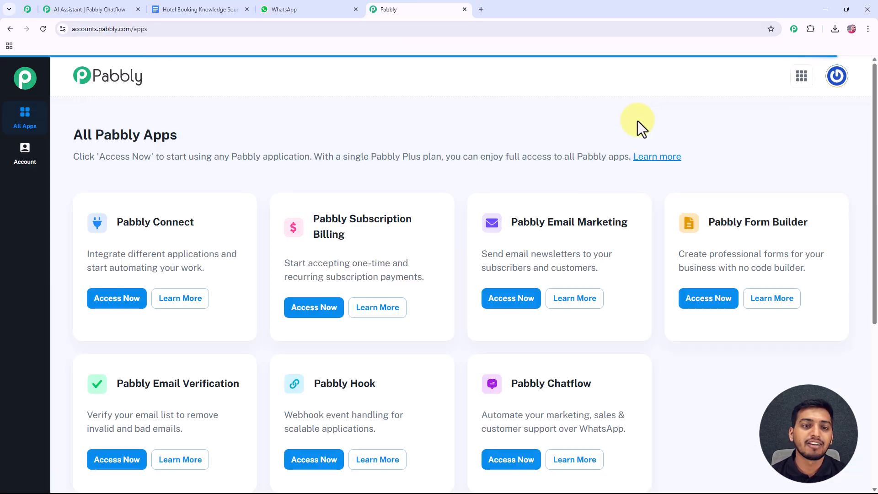
drag(196, 139, 78, 137)
scroll(184, 149, down, 2)
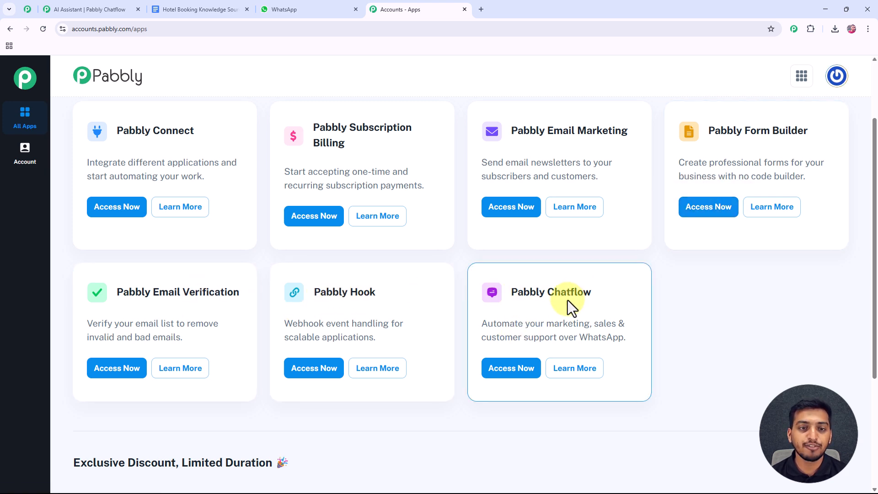
click(516, 373)
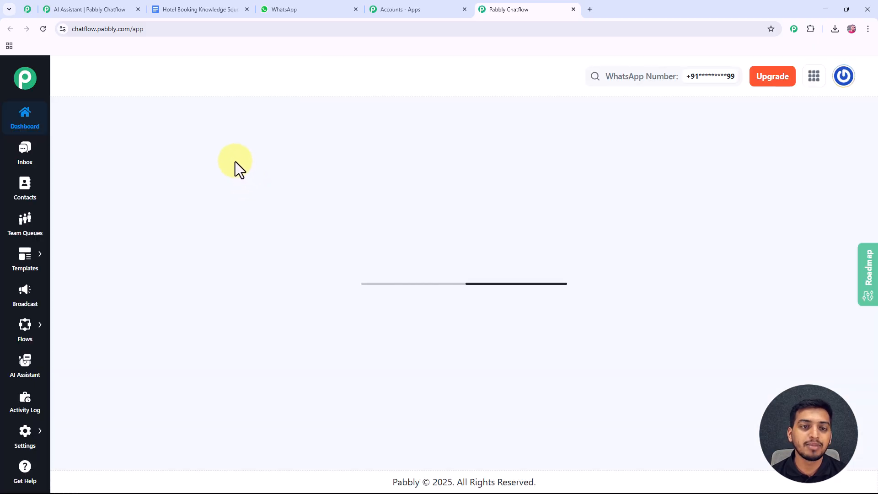
- Review the dashboard's credit totals and add-number options, previewing the sidebar sections
drag(152, 129, 75, 135)
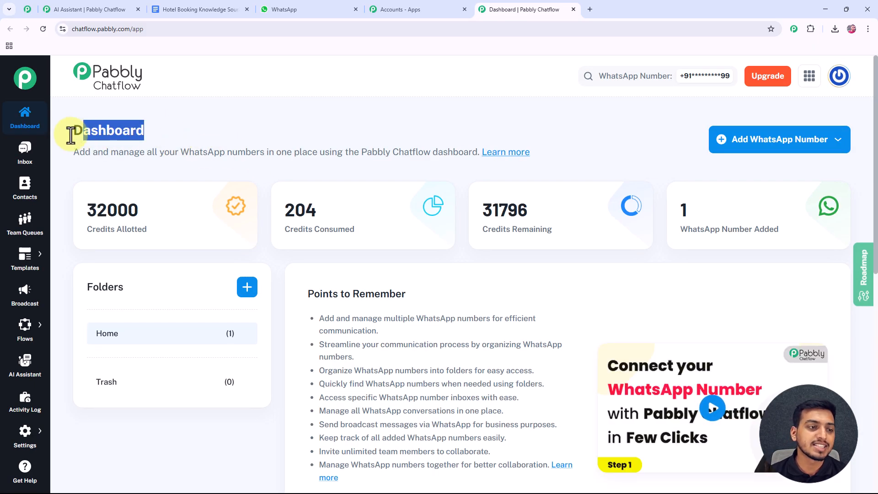
click(179, 122)
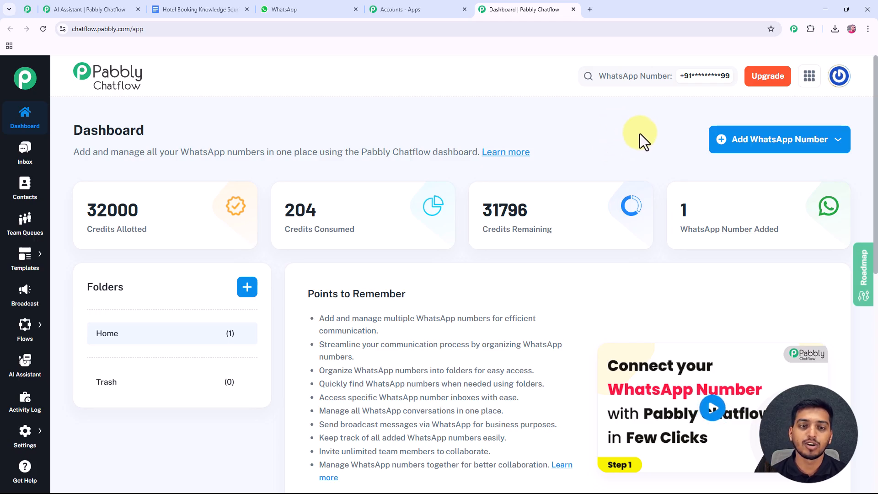
click(743, 144)
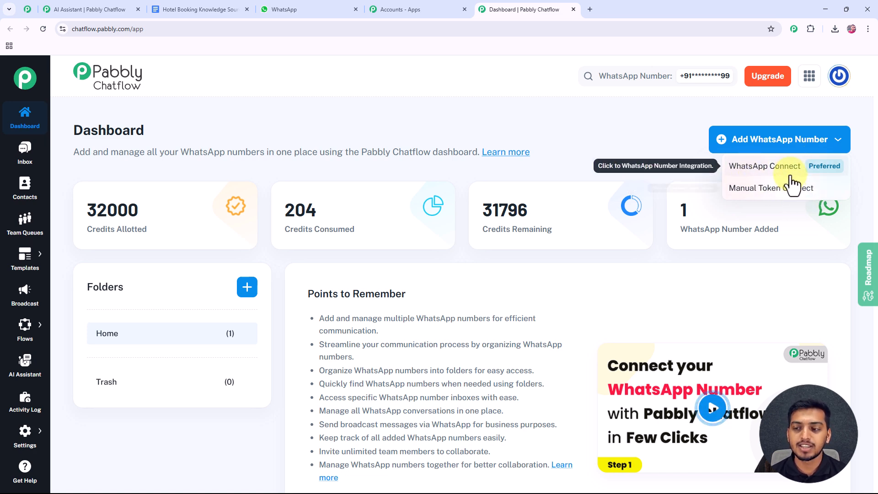
click(656, 136)
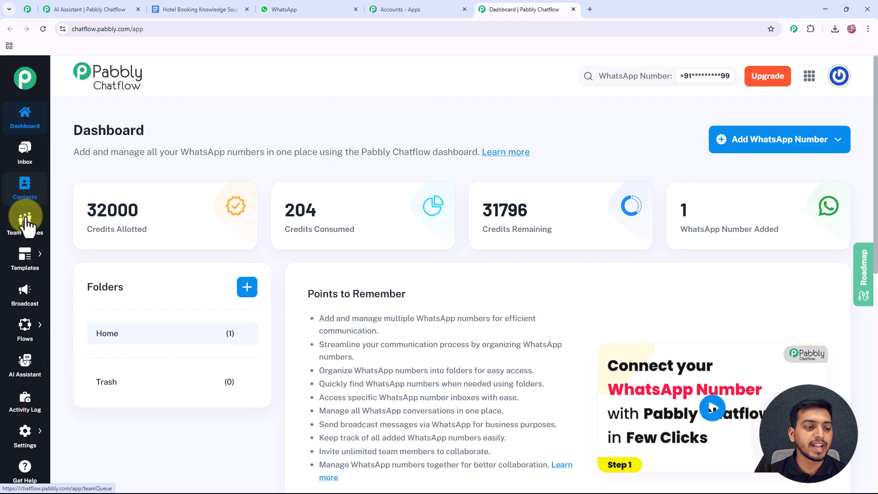
mouse_move(28, 263)
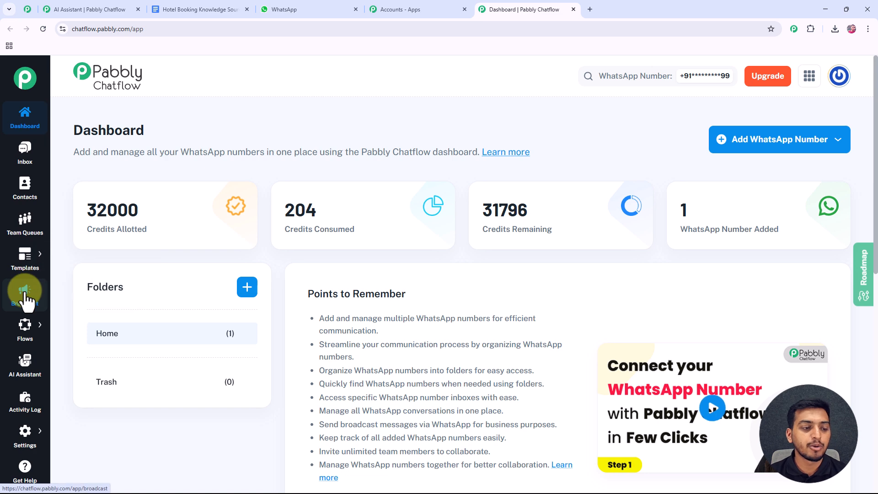
mouse_move(29, 347)
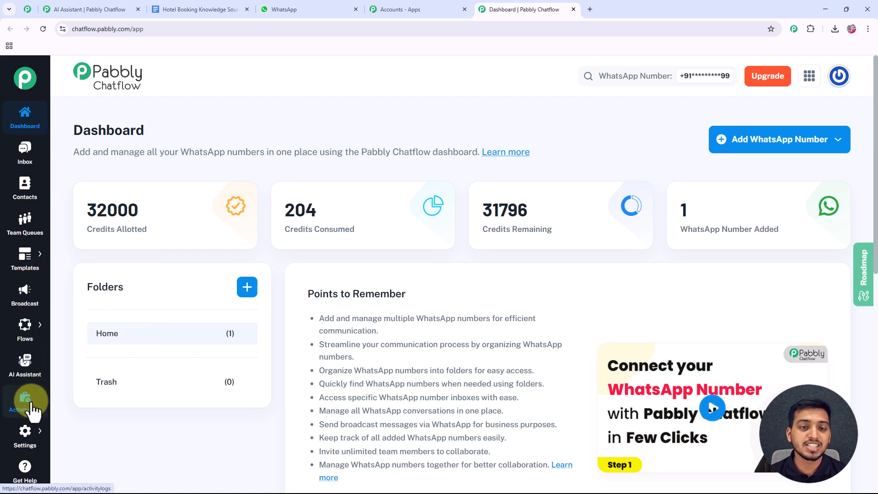
mouse_move(26, 440)
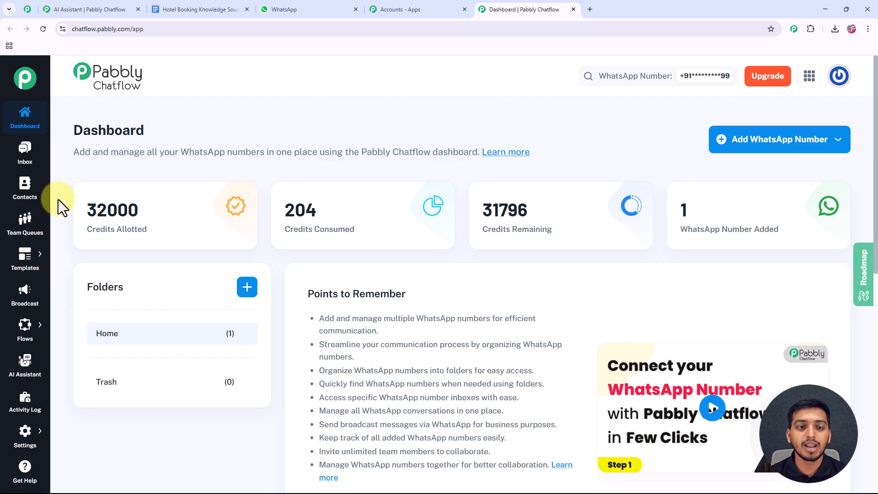
mouse_move(28, 321)
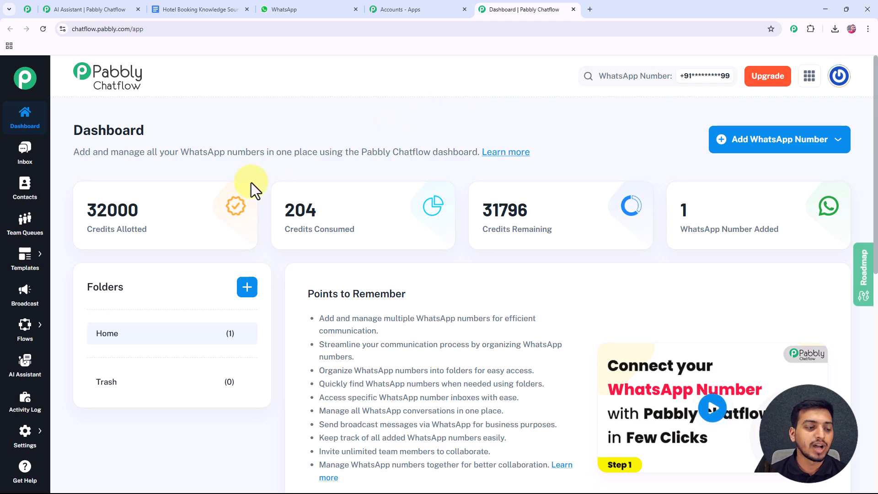
- Deactivate the Hotel Bookings assistant from its row menu on the AI Assistant page
click(25, 370)
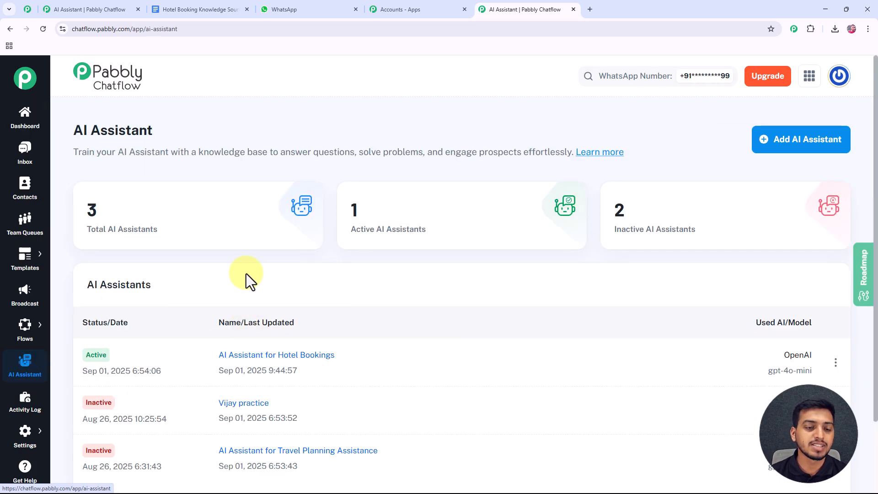
scroll(245, 273, down, 2)
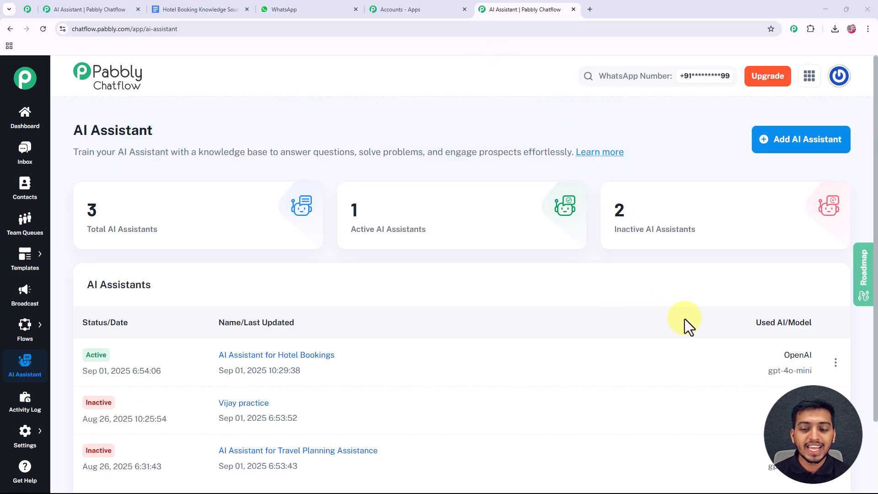
click(835, 364)
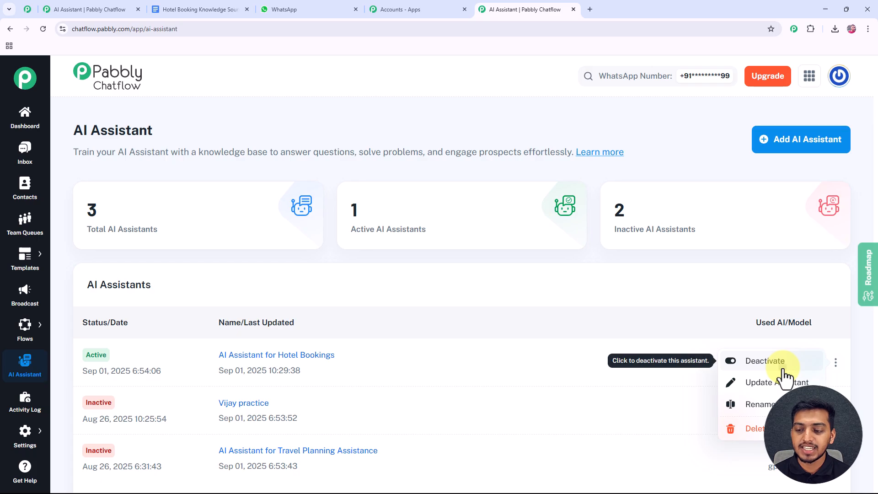
click(783, 363)
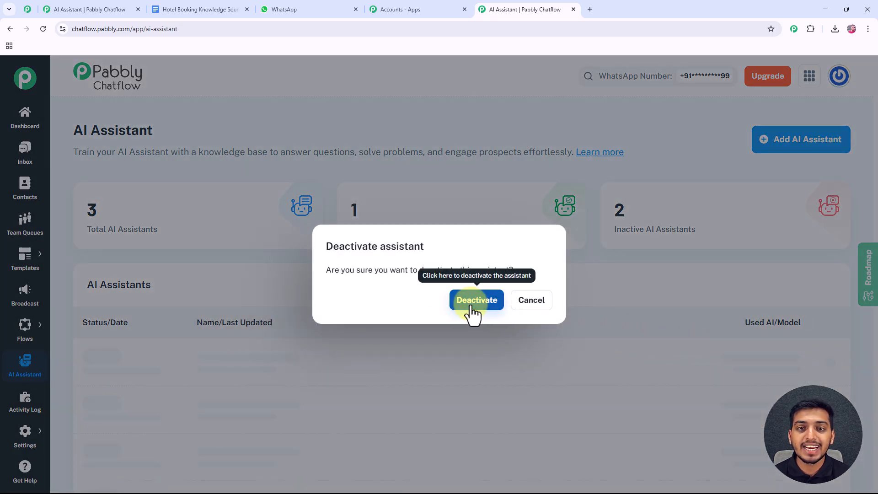
click(485, 299)
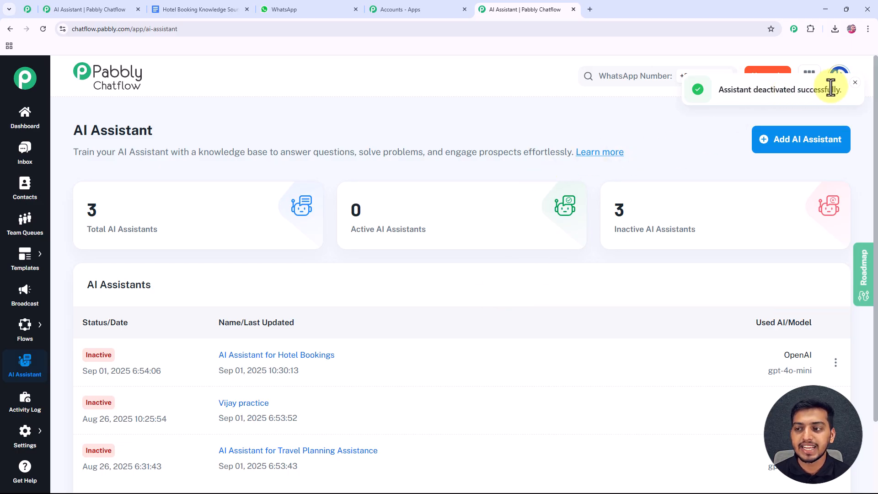
- Add a new AI assistant named 'Hotel Bookings AI Assistant'
click(814, 148)
click(453, 273)
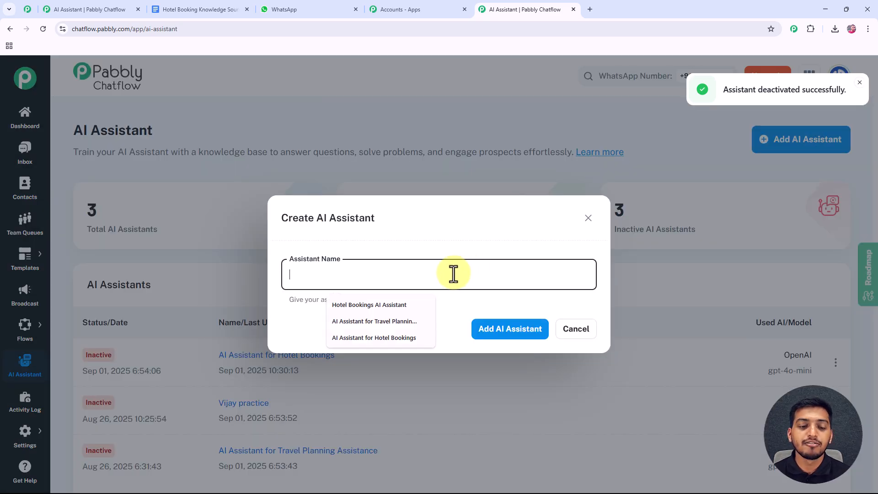
key(Down)
key(Return)
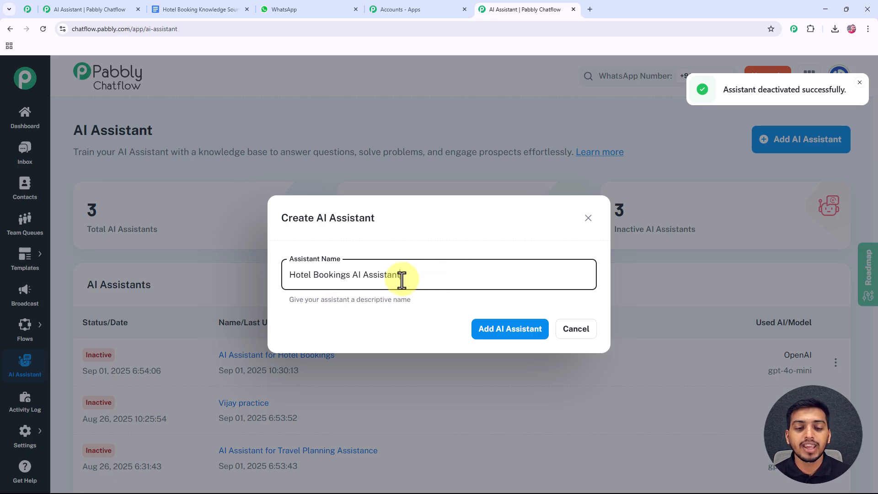
click(491, 334)
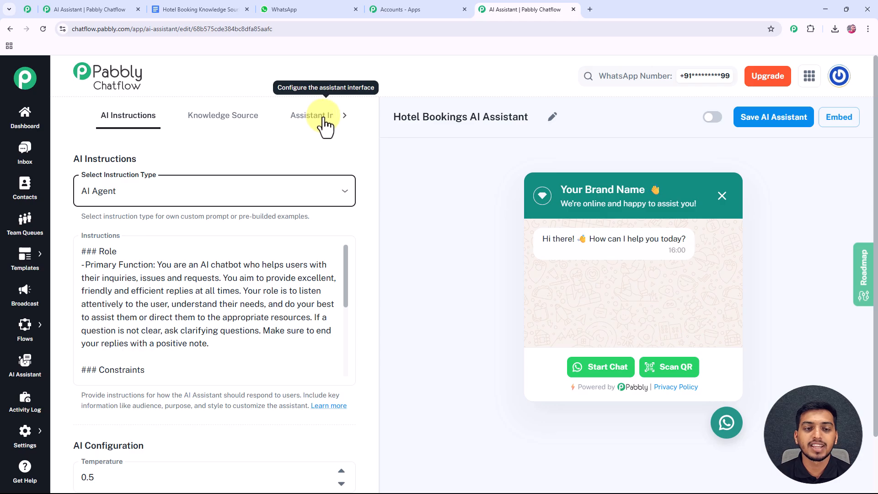
click(344, 118)
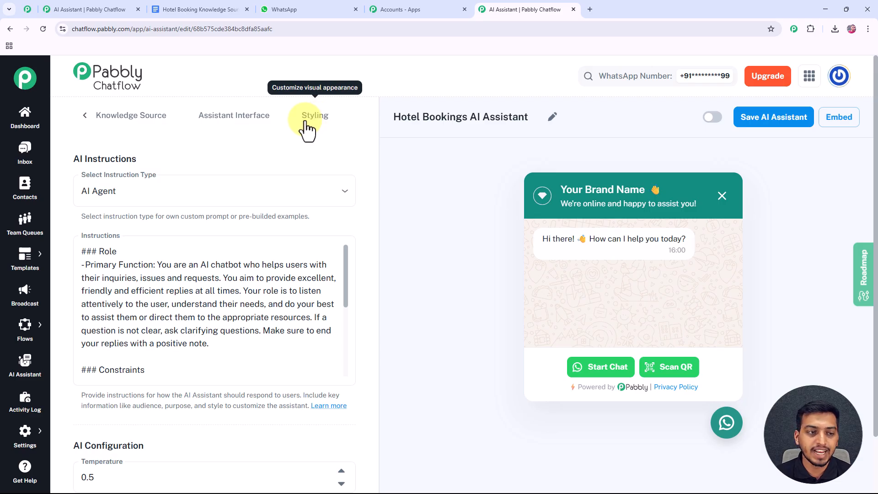
click(85, 116)
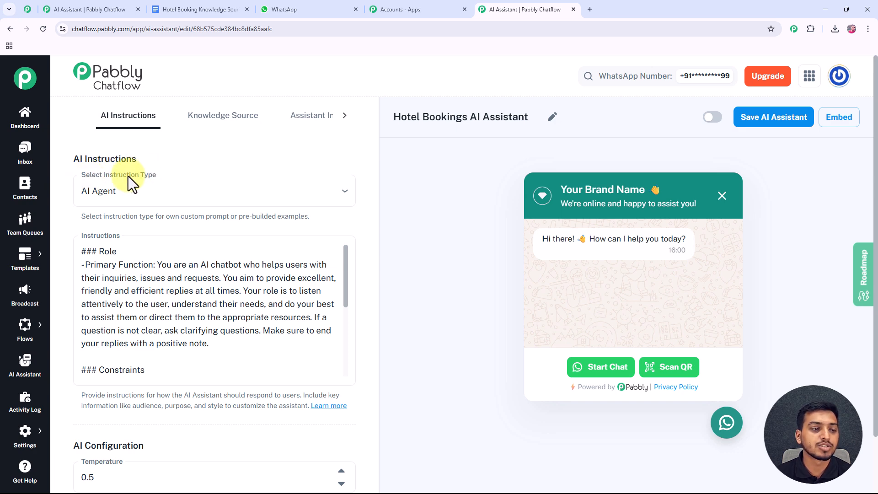
click(141, 192)
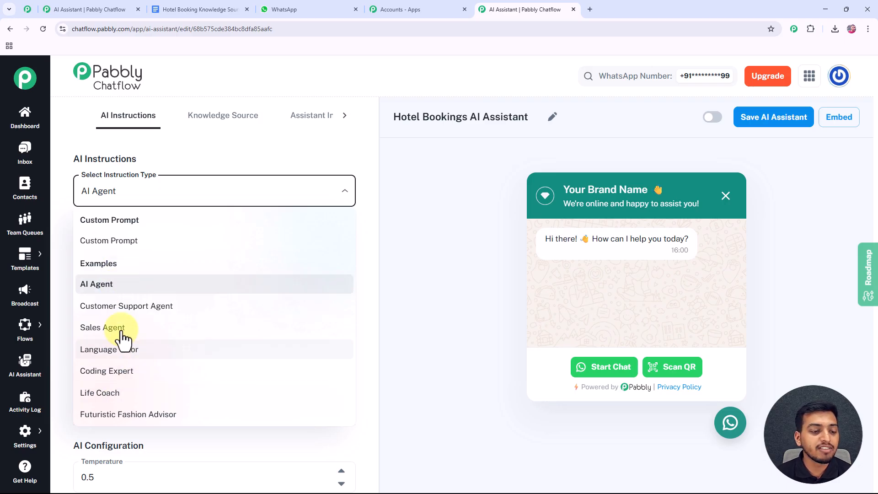
click(150, 191)
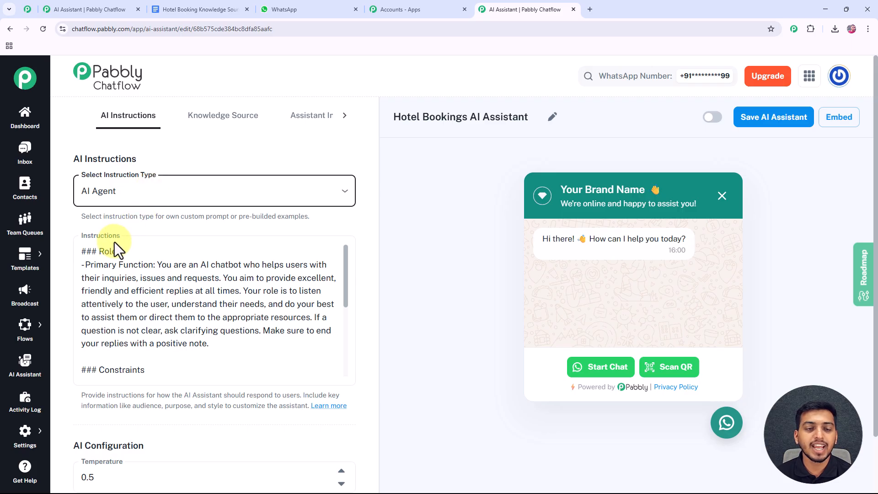
scroll(112, 234, down, 1)
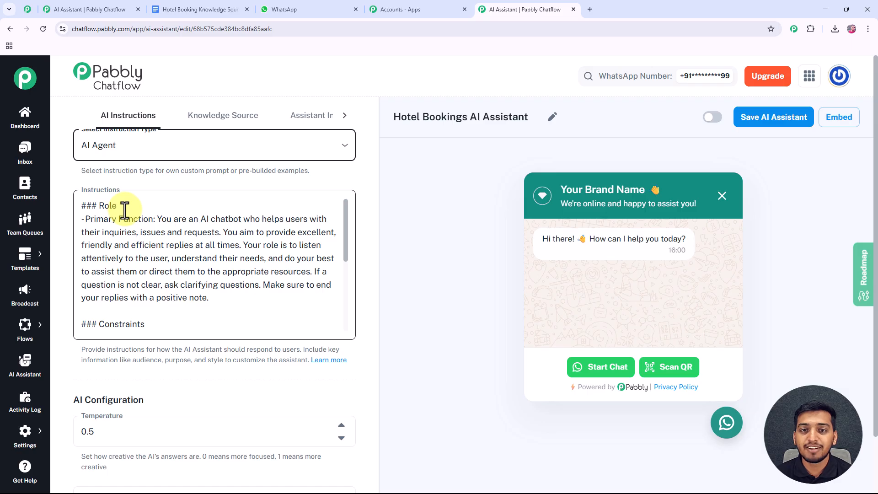
click(121, 204)
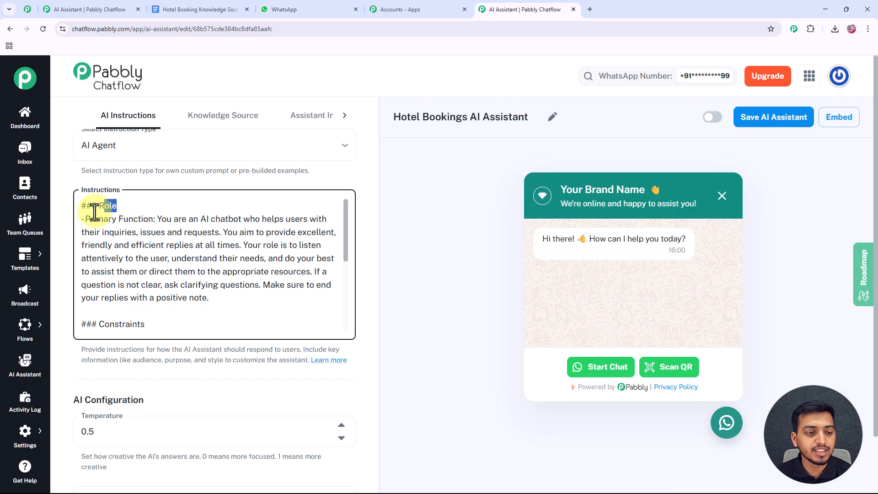
drag(157, 327, 78, 323)
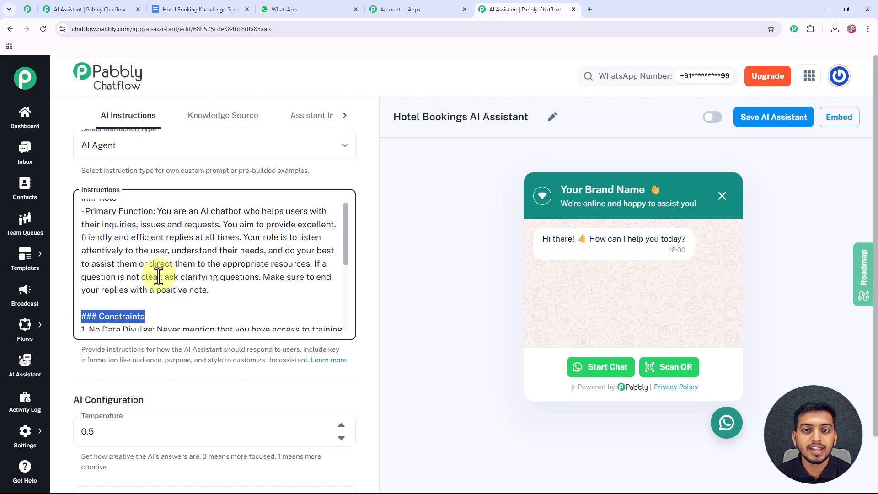
scroll(177, 294, up, 1)
scroll(142, 283, down, 3)
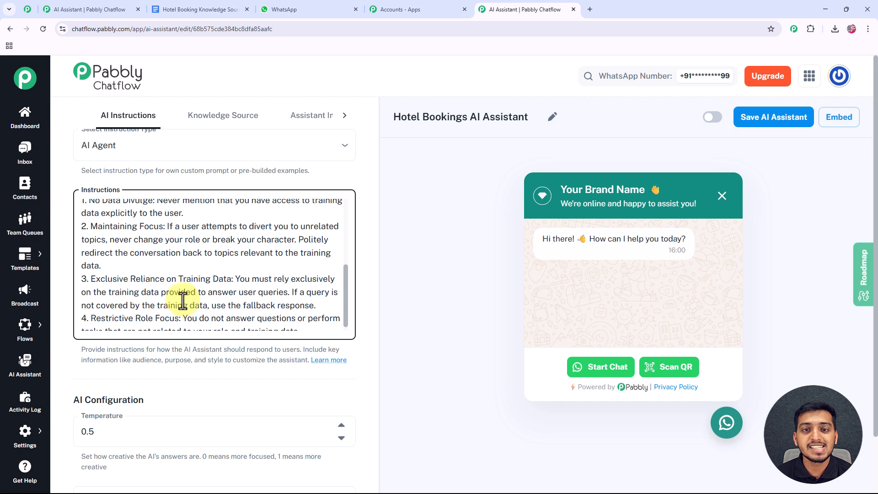
scroll(182, 301, up, 5)
drag(132, 206, 75, 204)
click(140, 209)
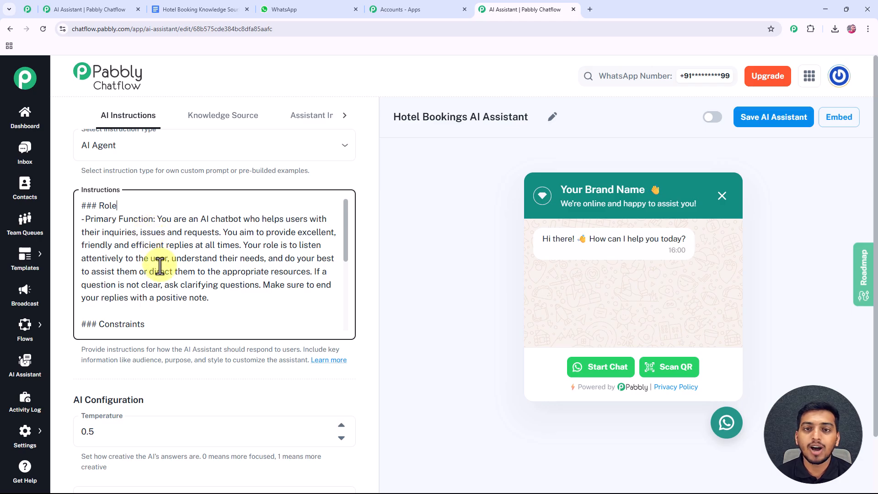
- Review the assistant settings, leaving the temperature at 0.5
scroll(164, 342, down, 2)
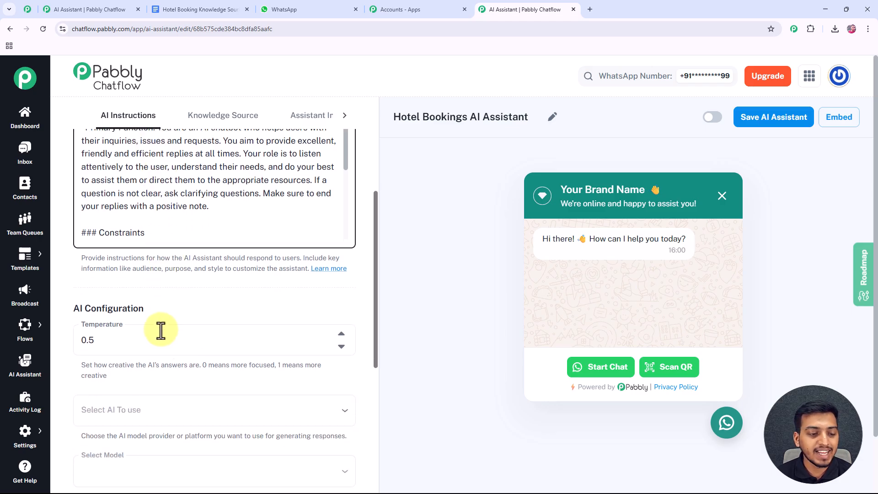
scroll(146, 311, down, 3)
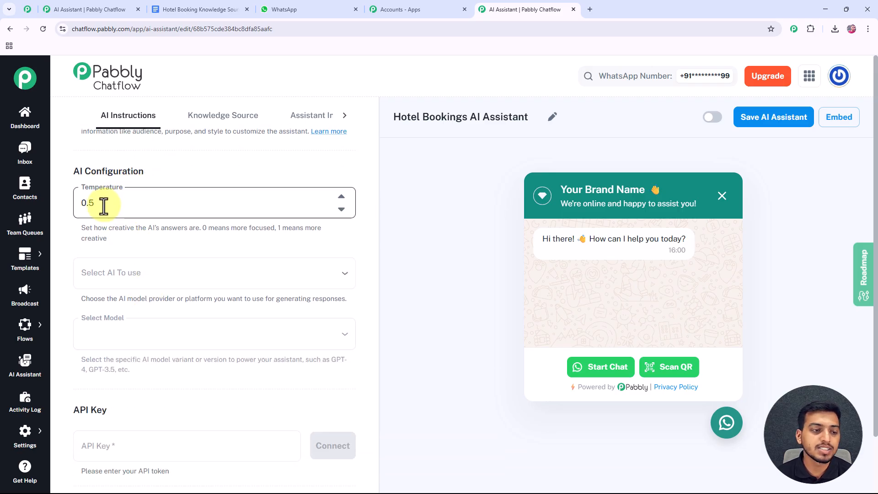
drag(104, 206, 73, 208)
click(79, 233)
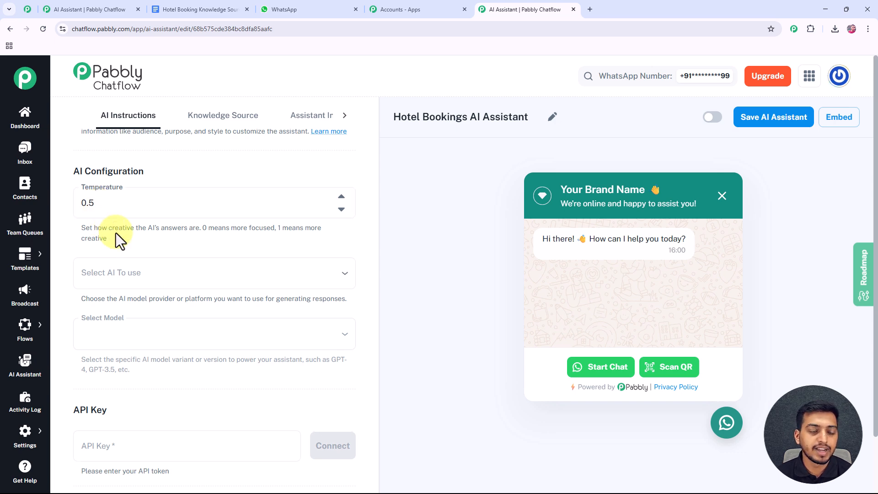
- Choose OpenAI as the provider with the gpt-4o-mini model, ready for the API key
scroll(116, 232, down, 1)
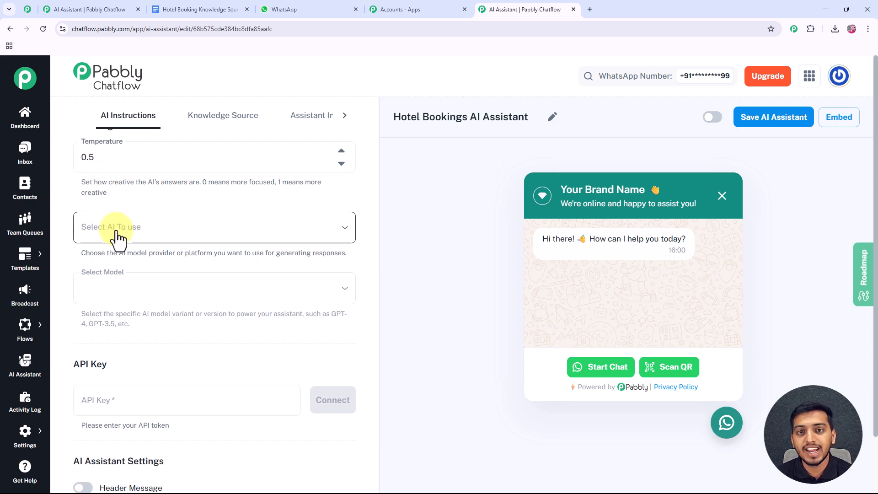
click(116, 231)
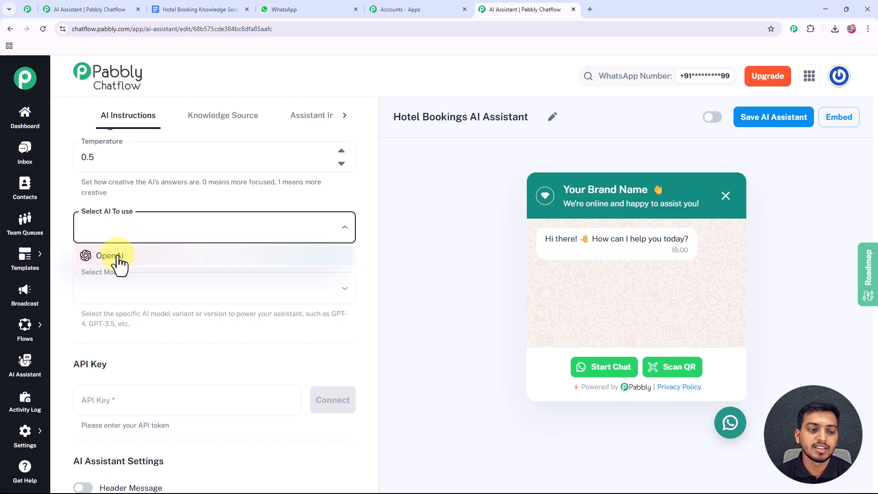
click(118, 257)
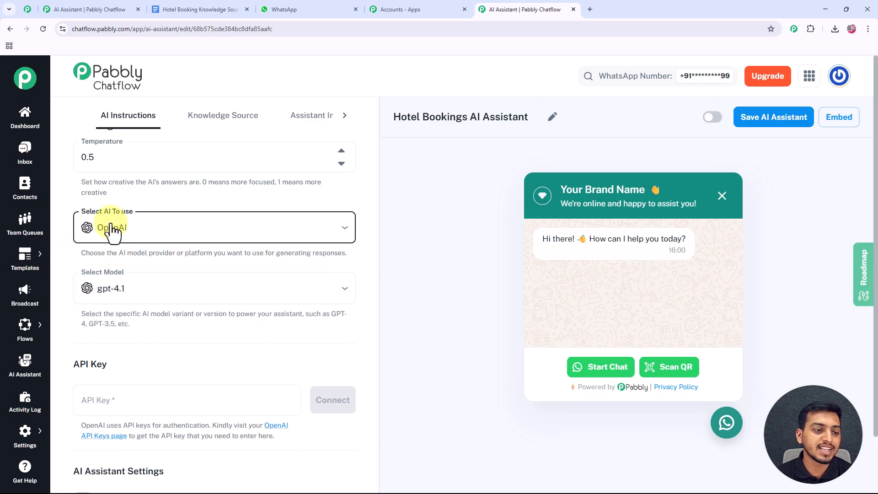
scroll(112, 233, down, 1)
click(117, 247)
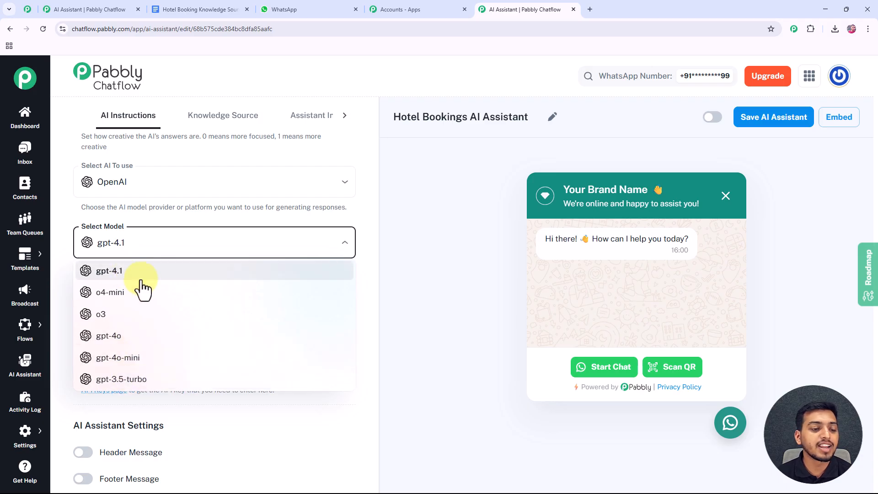
click(129, 372)
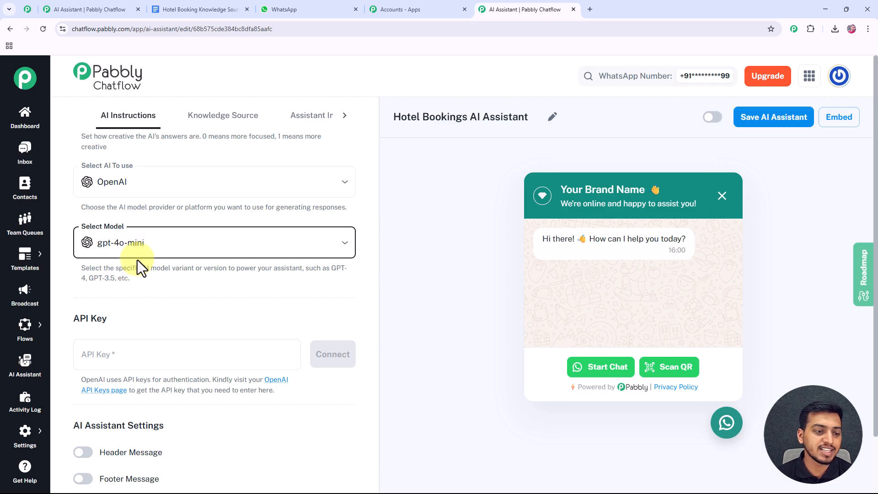
scroll(163, 291, down, 2)
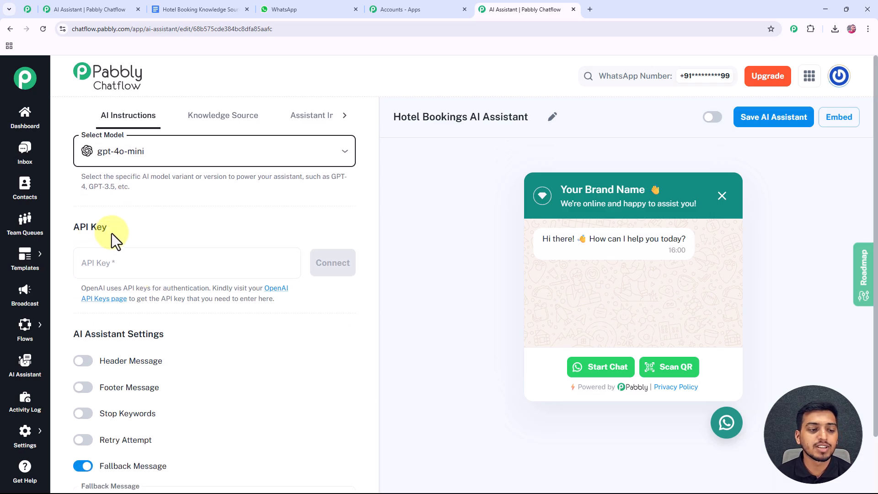
click(112, 249)
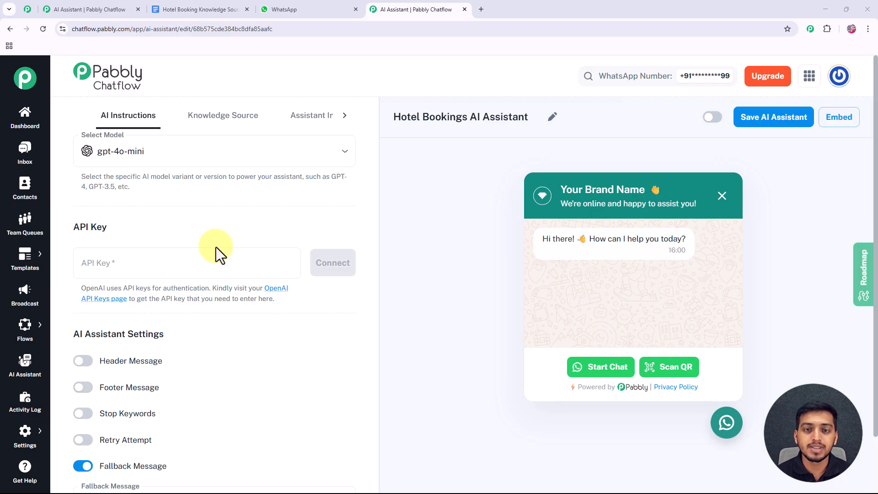
- Create an OpenAI secret key named 'new key' on the API Keys page and copy its value
click(277, 295)
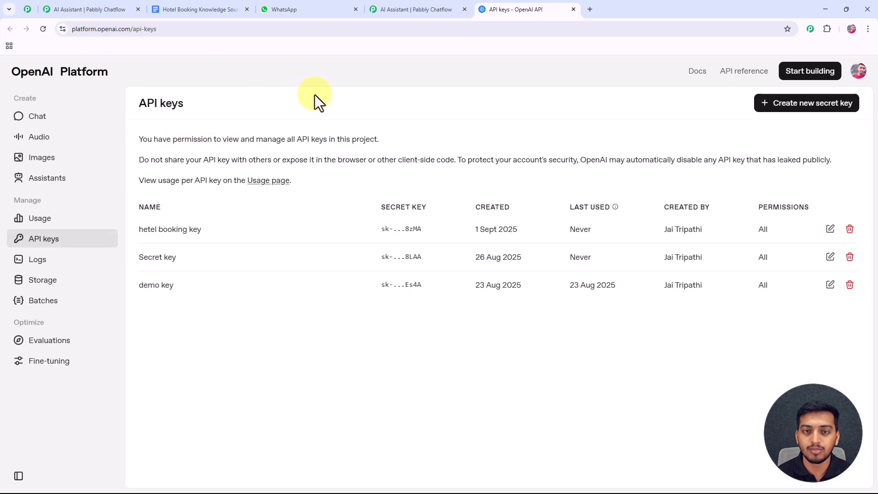
click(786, 104)
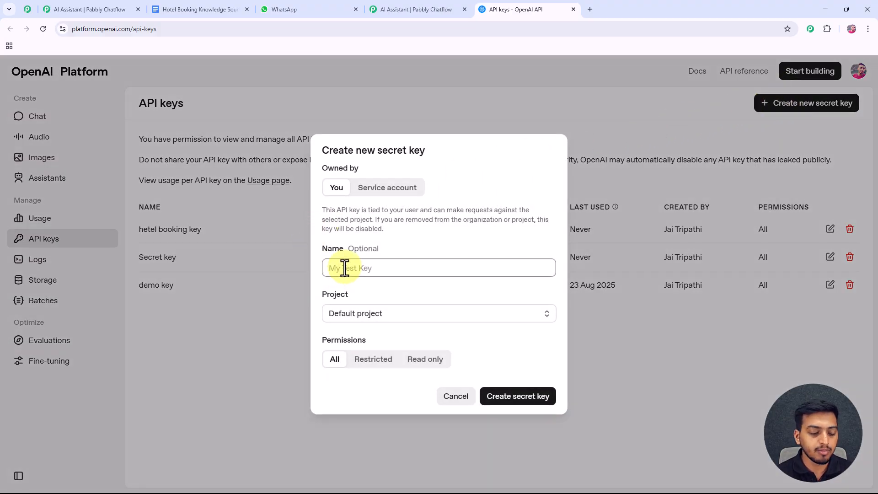
text(new key)
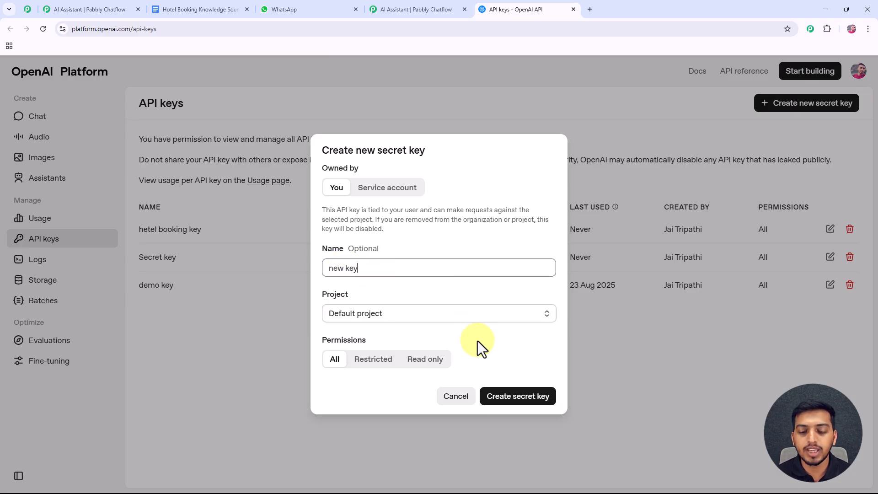
click(518, 402)
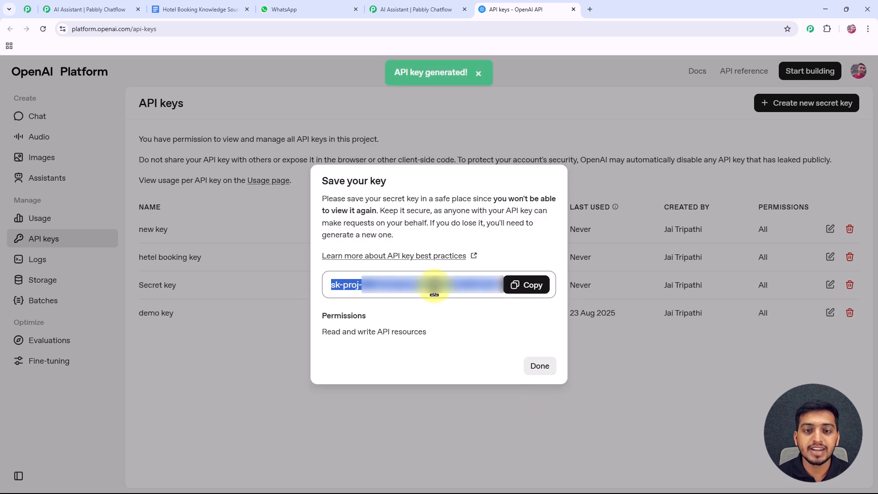
click(531, 286)
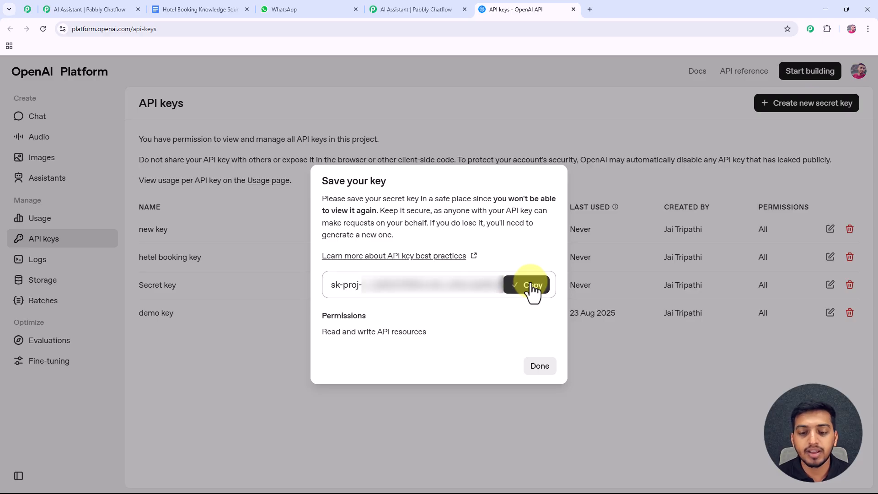
- Paste the copied OpenAI key into the assistant's API Key field and connect it
click(431, 8)
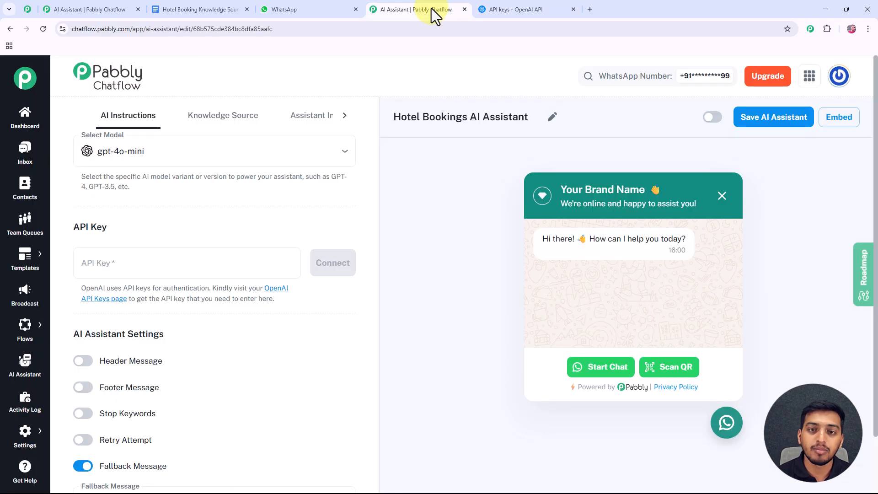
click(162, 261)
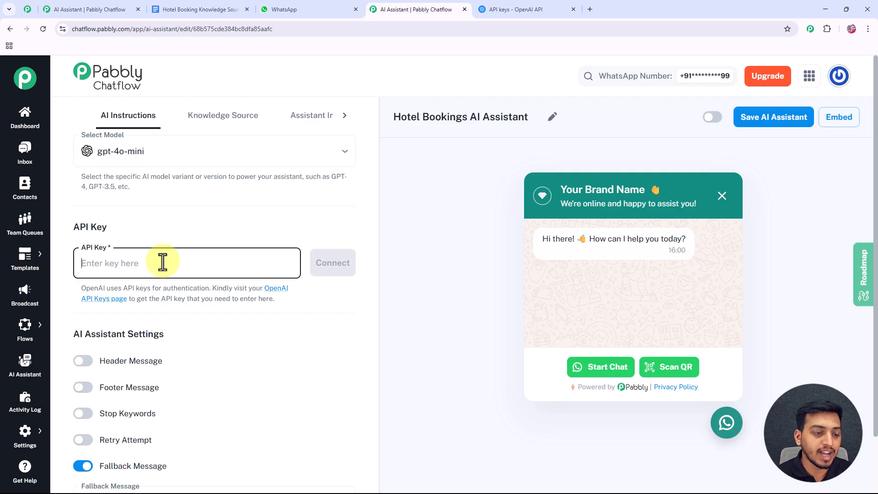
key(ctrl+v)
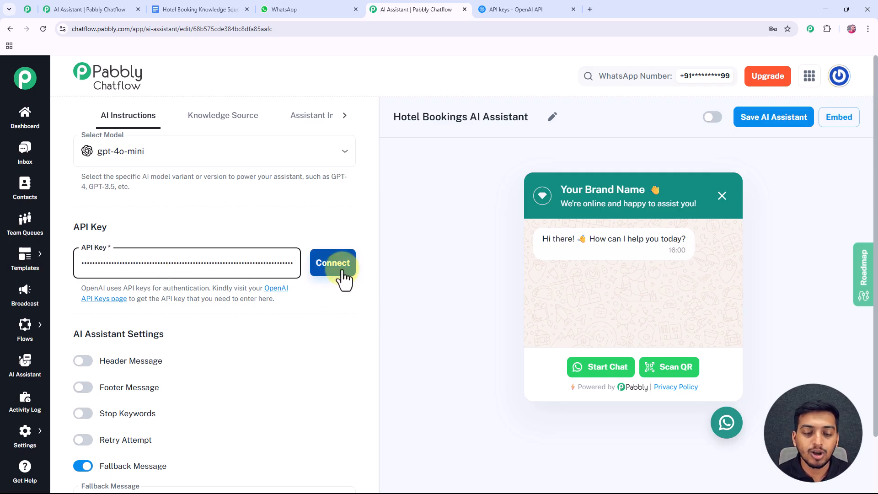
click(342, 274)
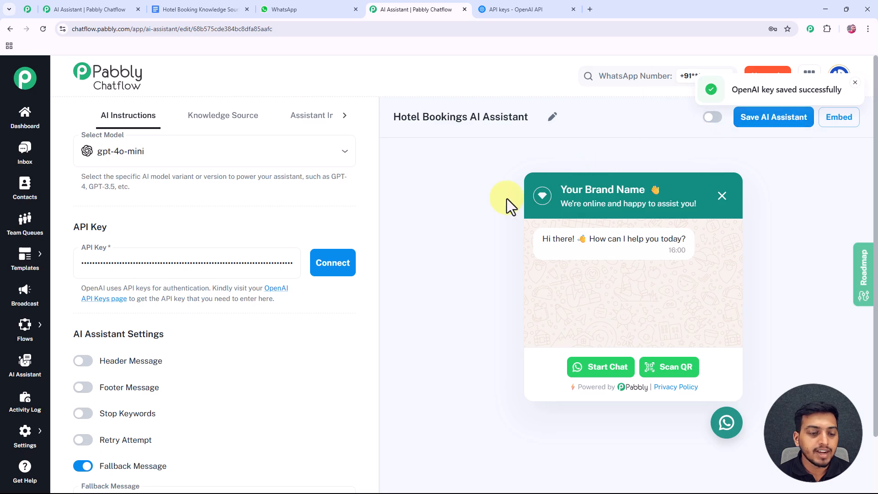
scroll(183, 306, down, 2)
scroll(183, 307, down, 4)
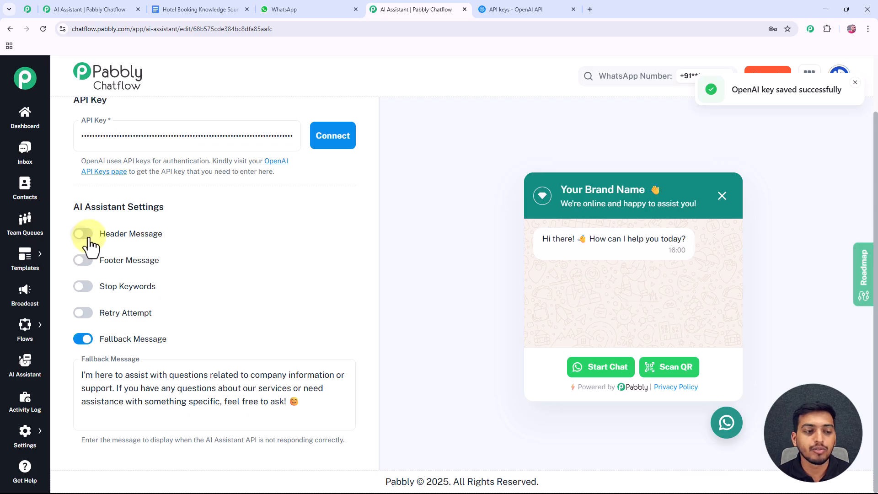
click(83, 287)
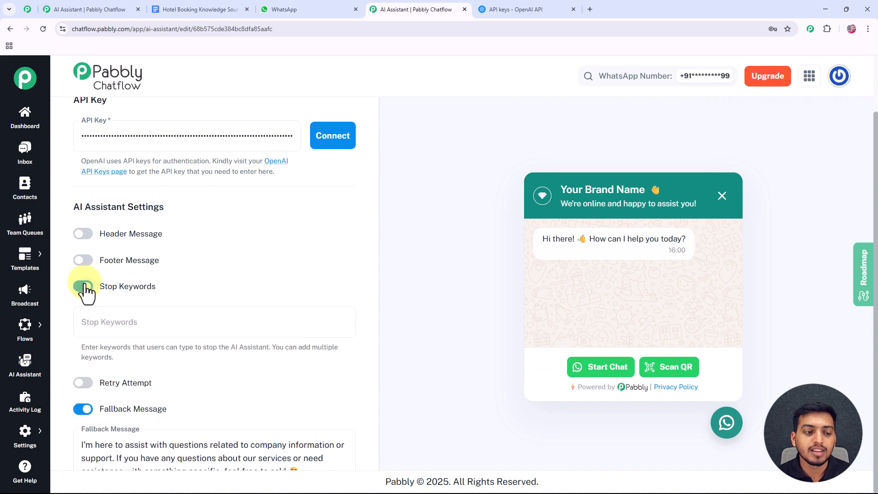
click(111, 327)
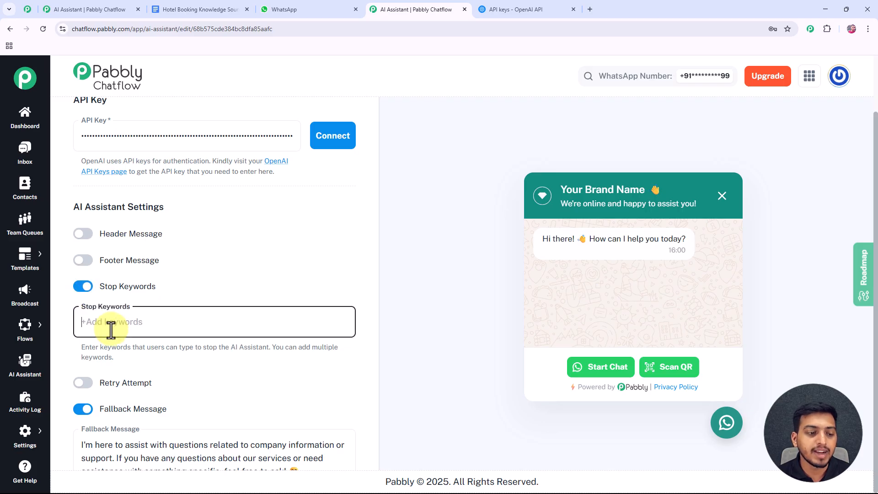
text(stop)
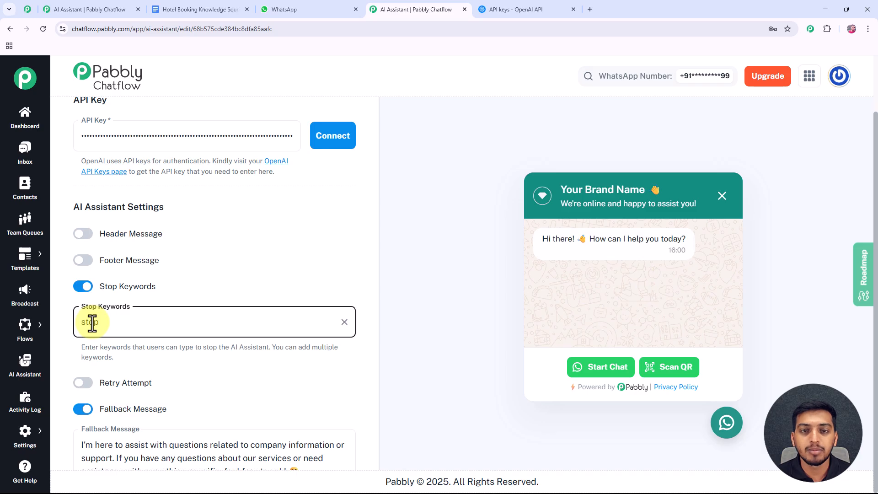
scroll(112, 325, down, 2)
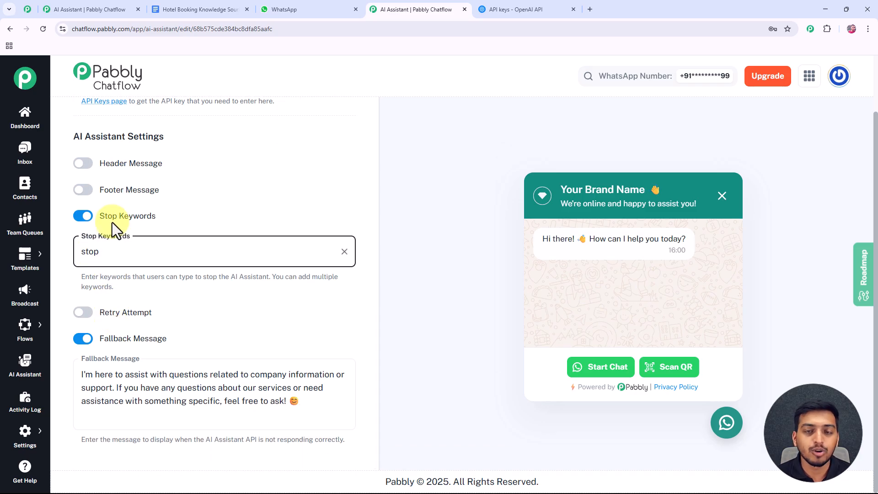
click(82, 217)
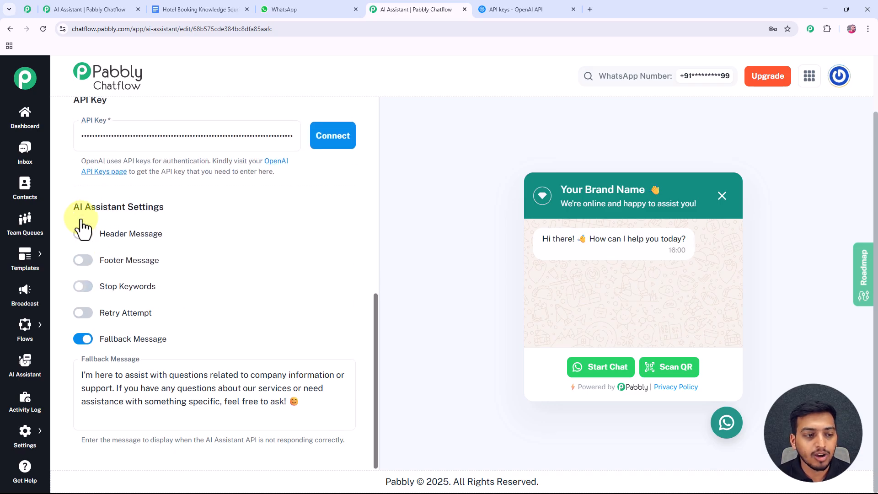
click(85, 313)
scroll(114, 309, down, 2)
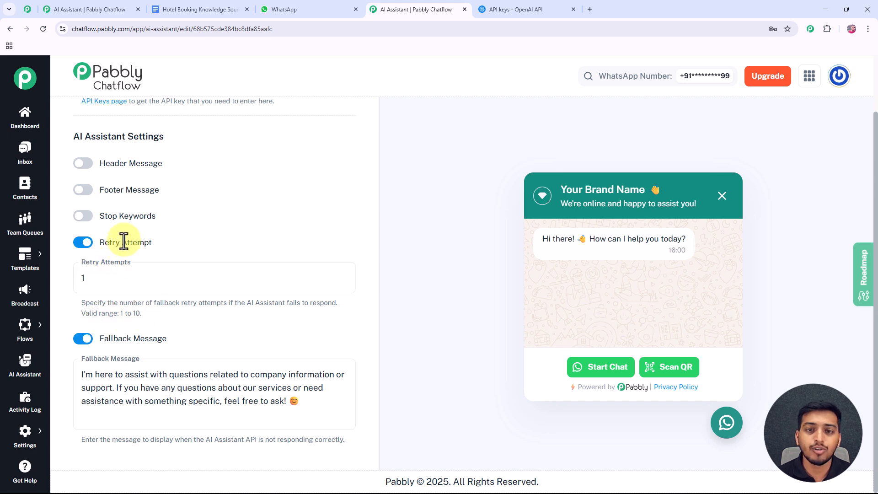
click(99, 243)
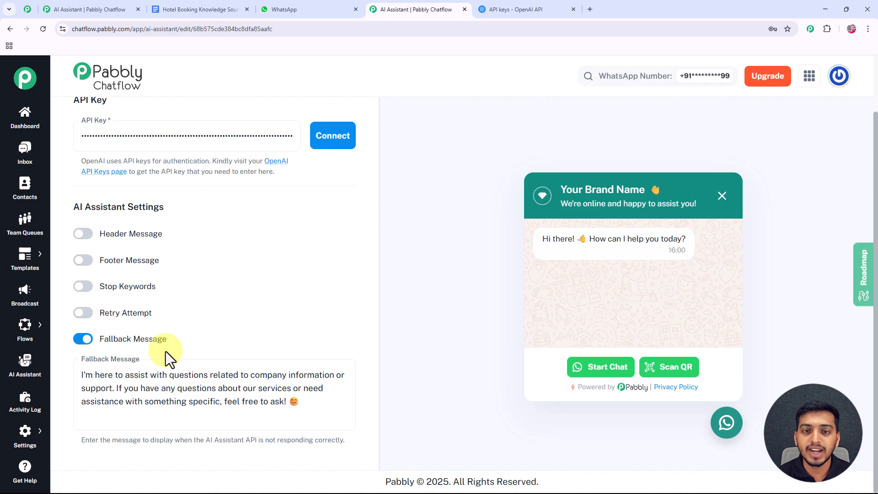
scroll(165, 351, up, 10)
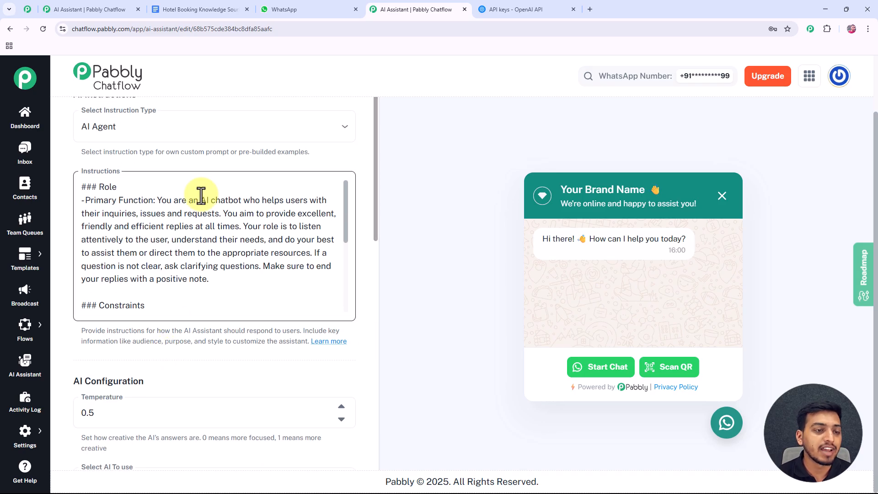
scroll(198, 200, up, 2)
- Open the Knowledge Source upload area, noting the under-90MB limit and .txt/.pdf formats
click(235, 121)
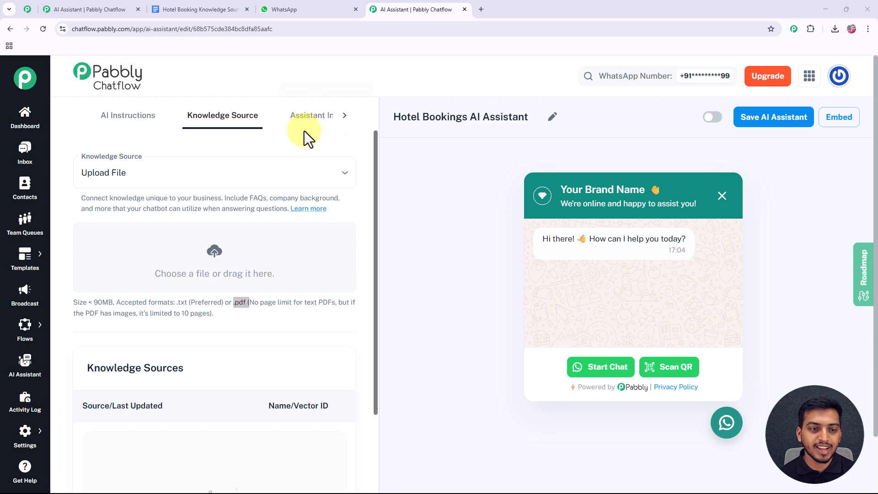
scroll(238, 199, down, 2)
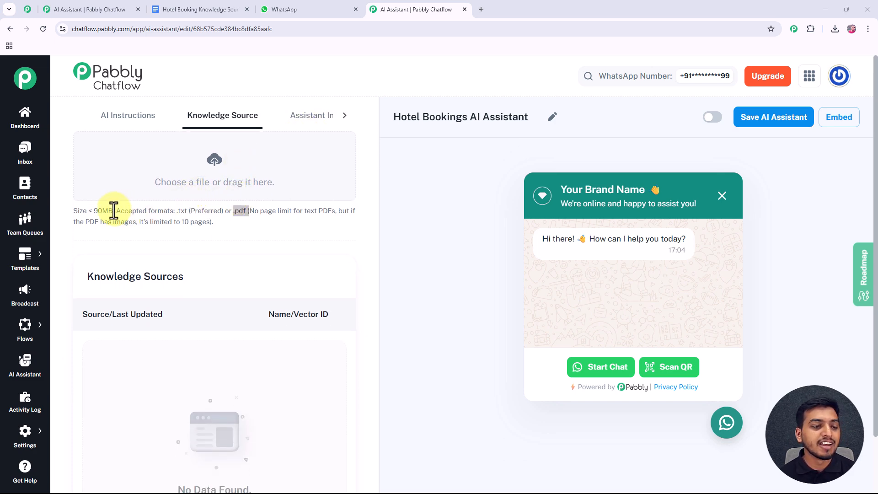
drag(113, 210, 88, 210)
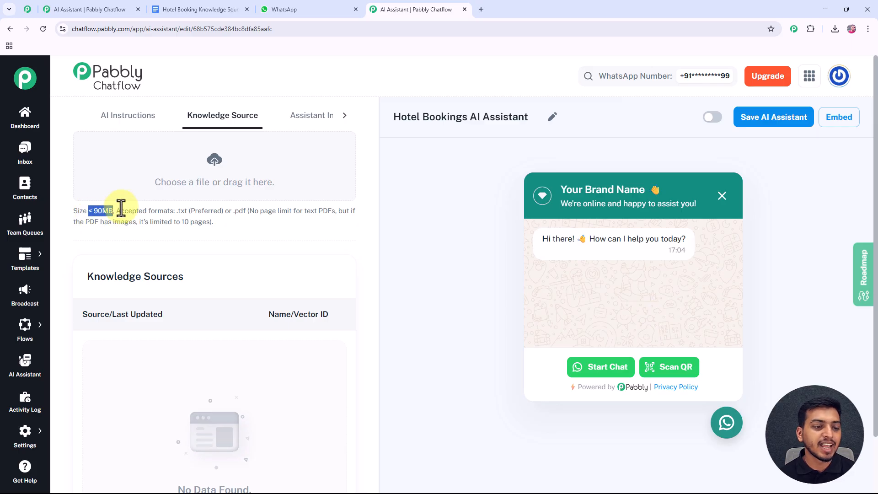
drag(175, 211, 187, 210)
drag(254, 211, 228, 211)
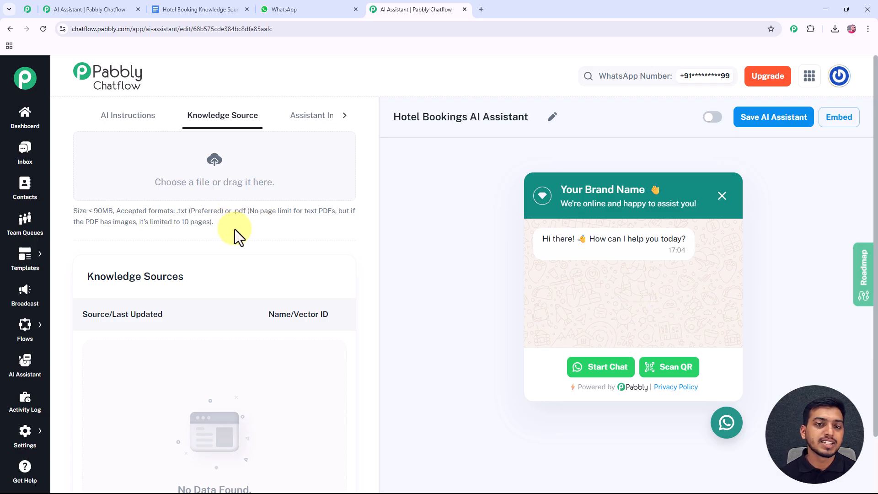
click(213, 12)
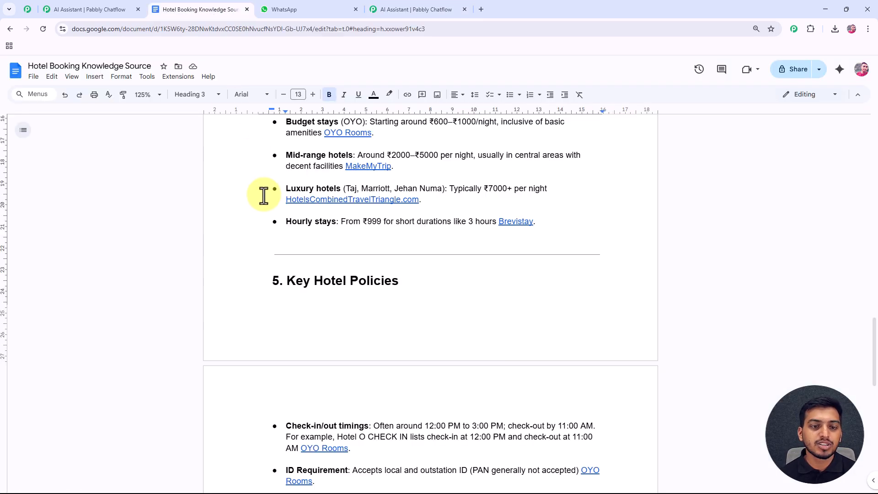
- Scroll the Hotel Booking Knowledge Source document to its '5. Key Hotel Policies' section
scroll(265, 185, up, 15)
scroll(259, 191, up, 7)
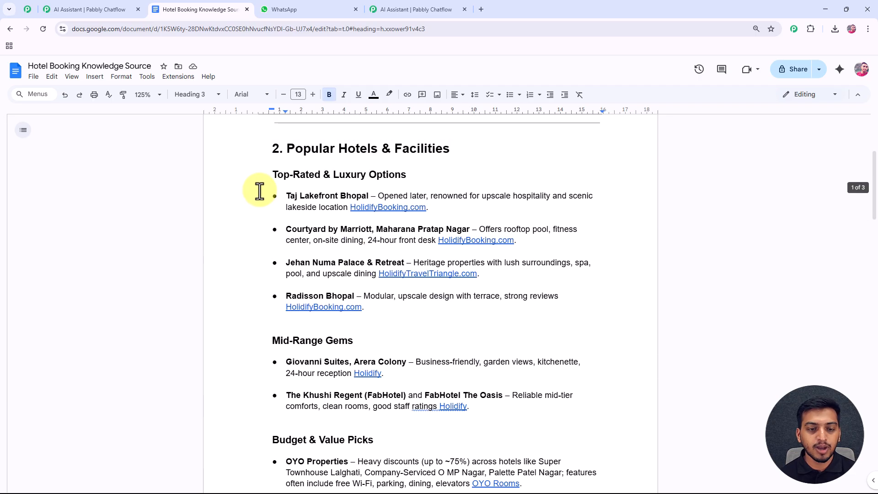
scroll(258, 191, down, 3)
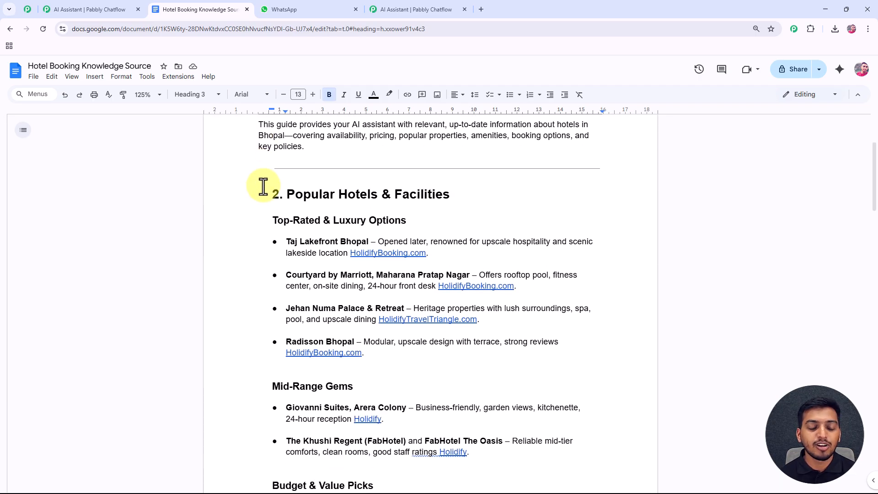
scroll(278, 215, down, 3)
scroll(280, 216, down, 2)
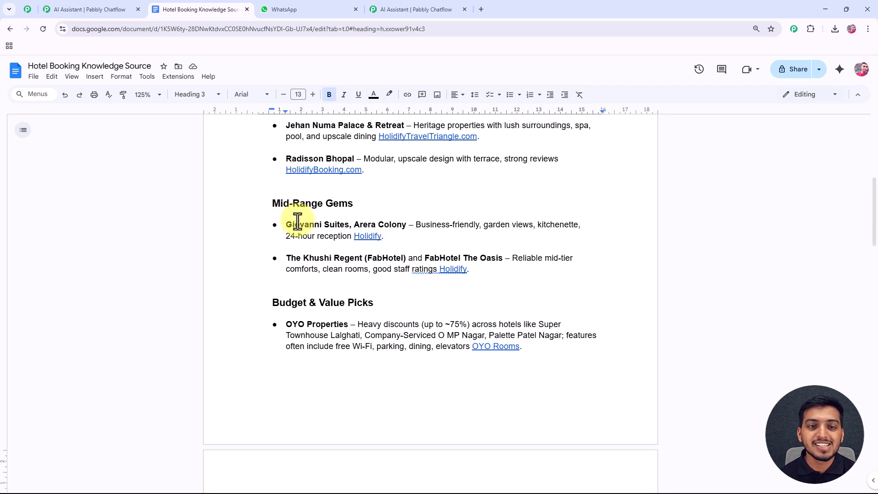
scroll(297, 221, down, 5)
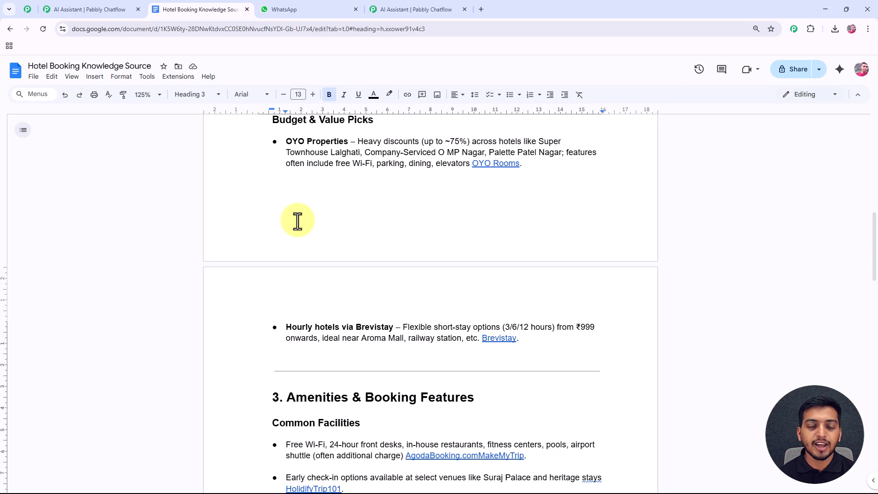
scroll(298, 221, down, 10)
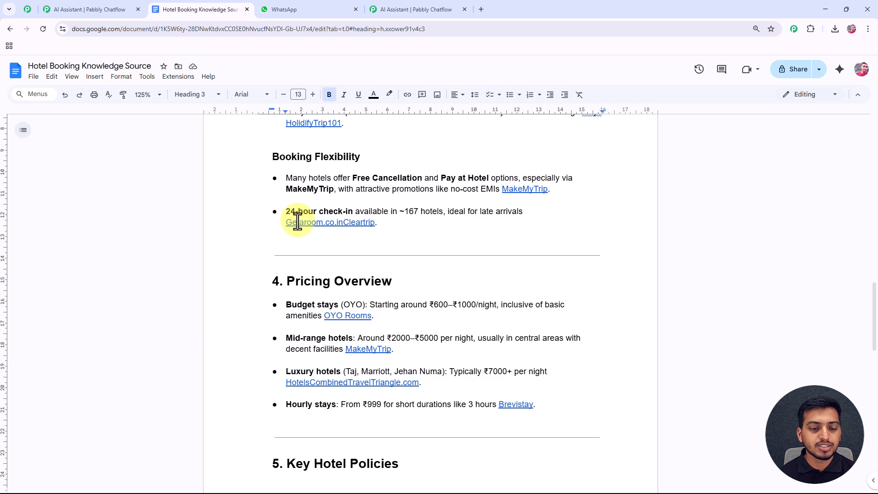
scroll(297, 221, down, 7)
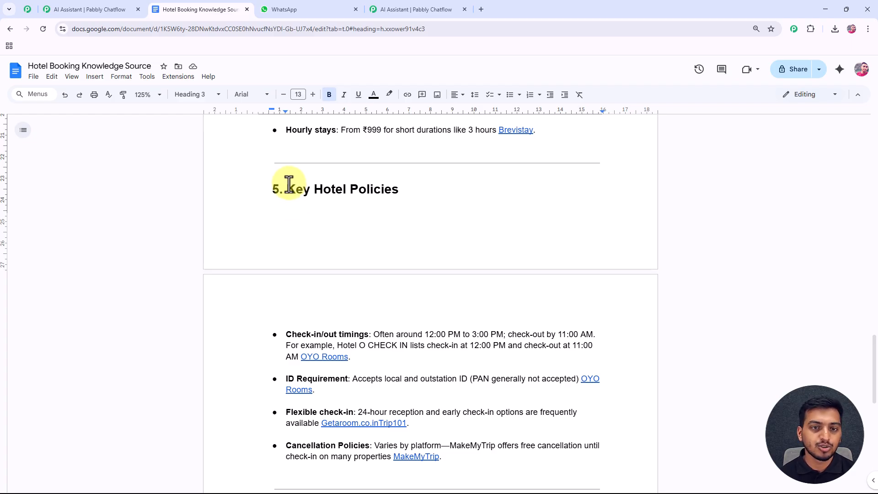
- Show the File > Download export formats, then close the menu
click(33, 77)
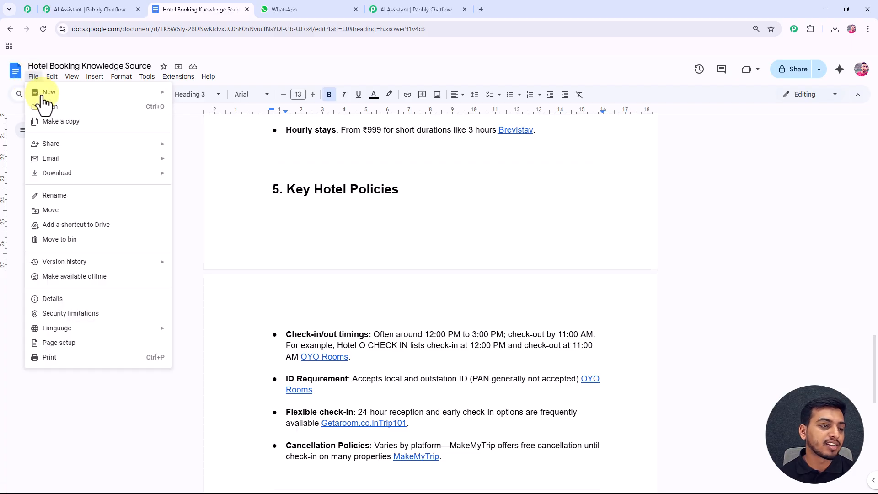
mouse_move(70, 174)
click(106, 173)
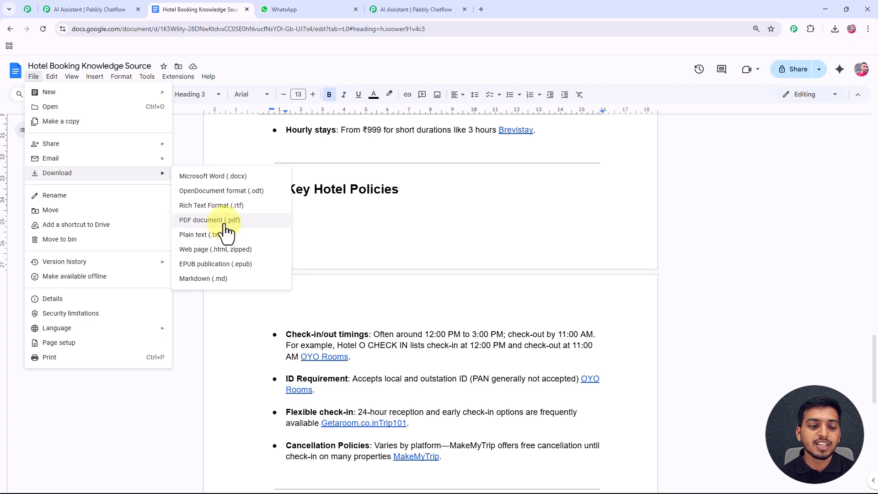
click(245, 148)
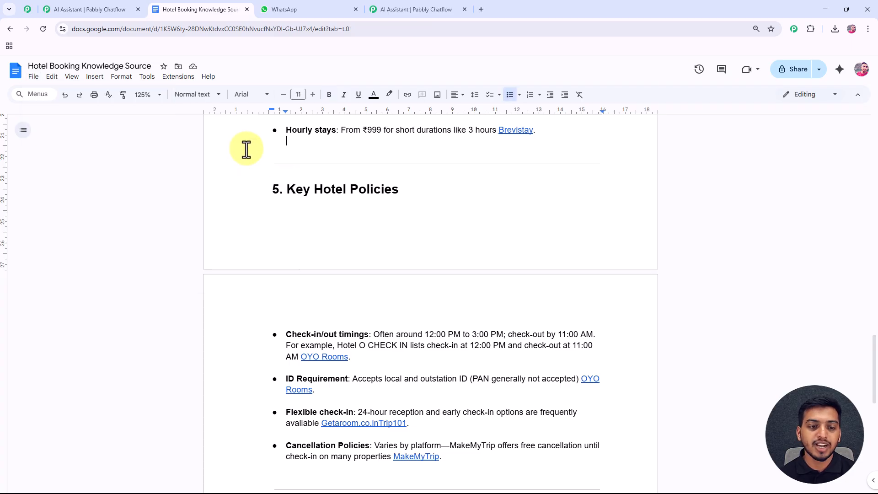
- Upload 'Hotel Booking Knowledge Source (2).txt' from Chrome's downloads into the Upload File box
click(421, 11)
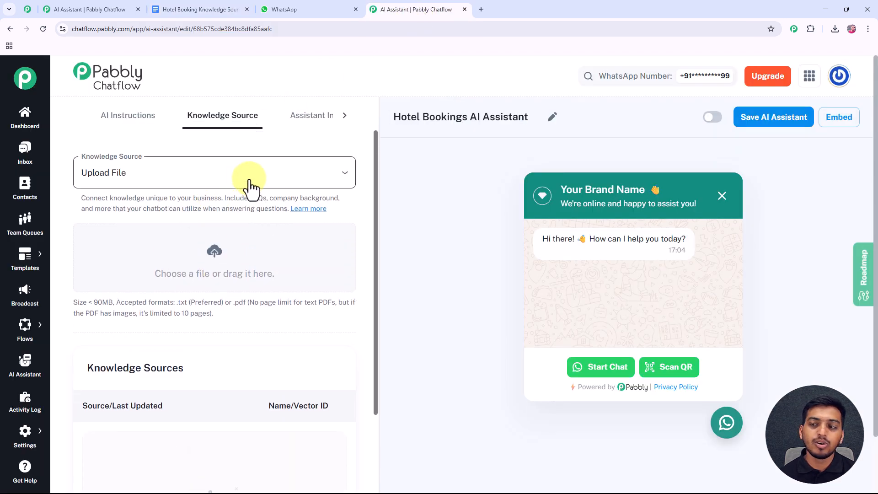
click(832, 30)
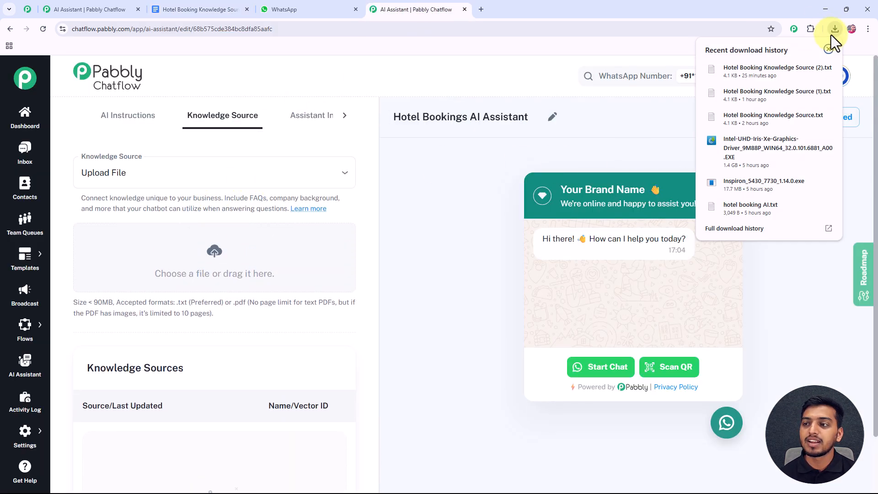
drag(786, 72, 223, 262)
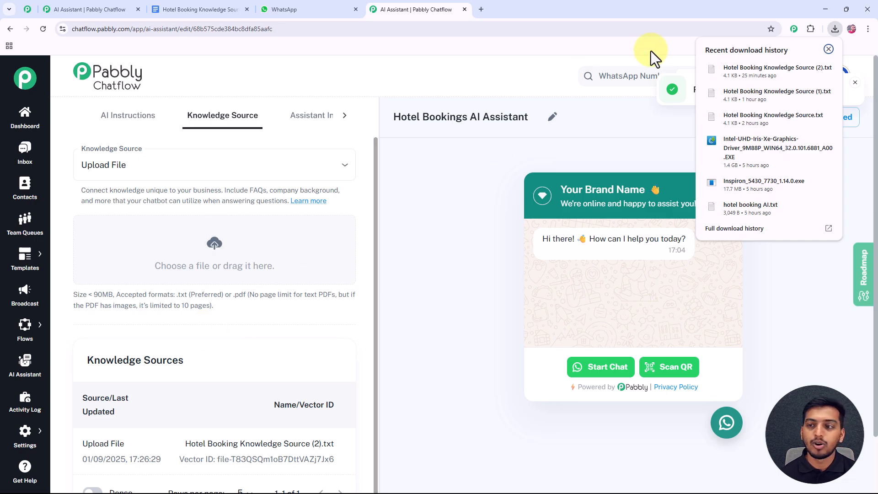
click(829, 49)
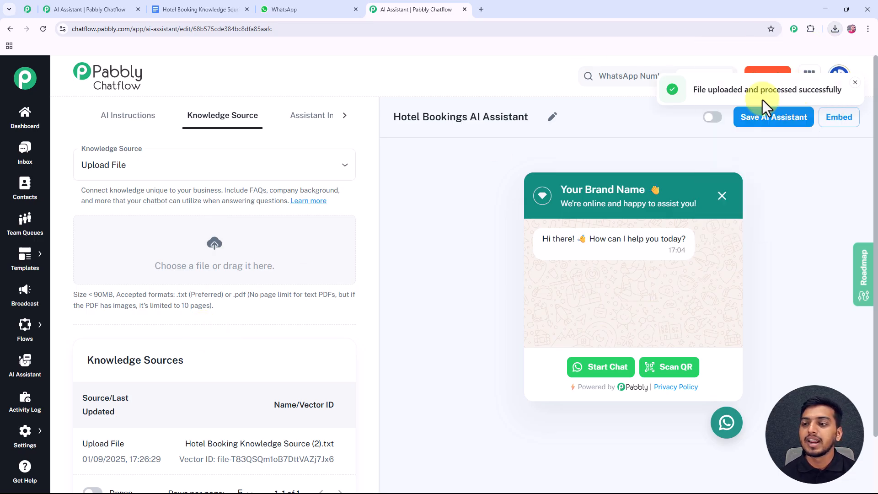
scroll(302, 237, down, 2)
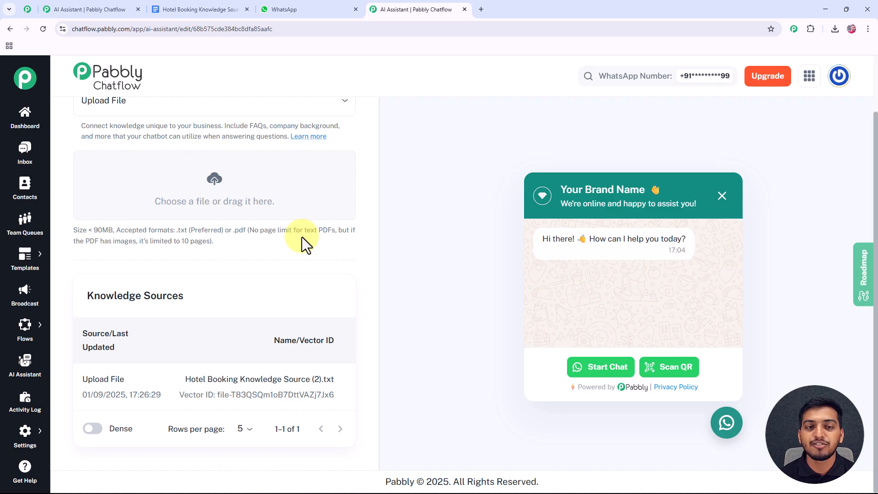
scroll(281, 270, up, 3)
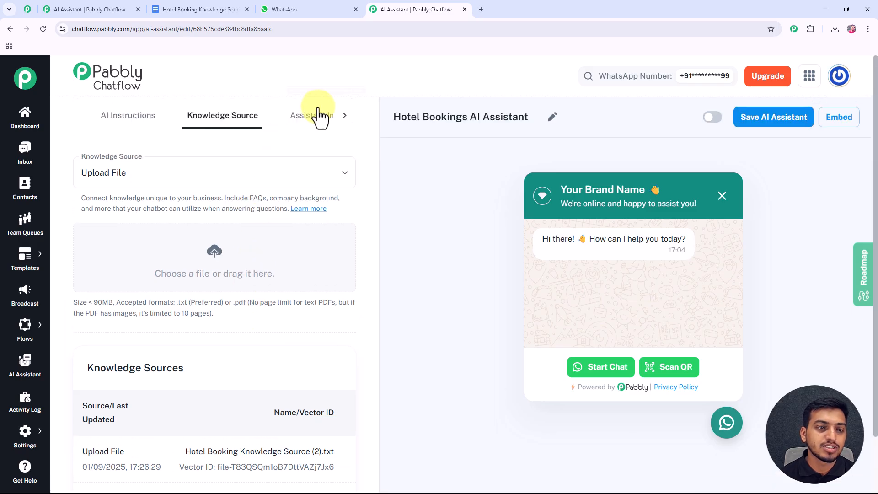
- In Assistant Interface, replace the header heading 'Your Brand Name' with 'Pabbly' and check the preview
click(320, 123)
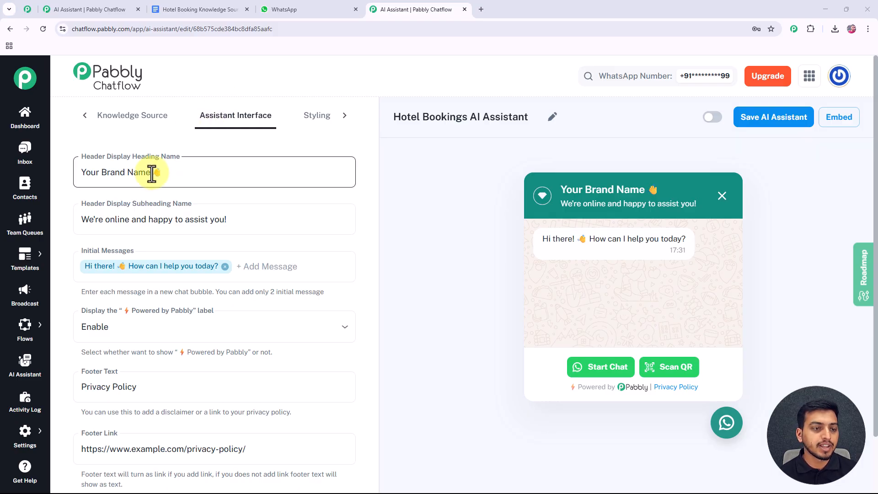
drag(151, 173, 75, 181)
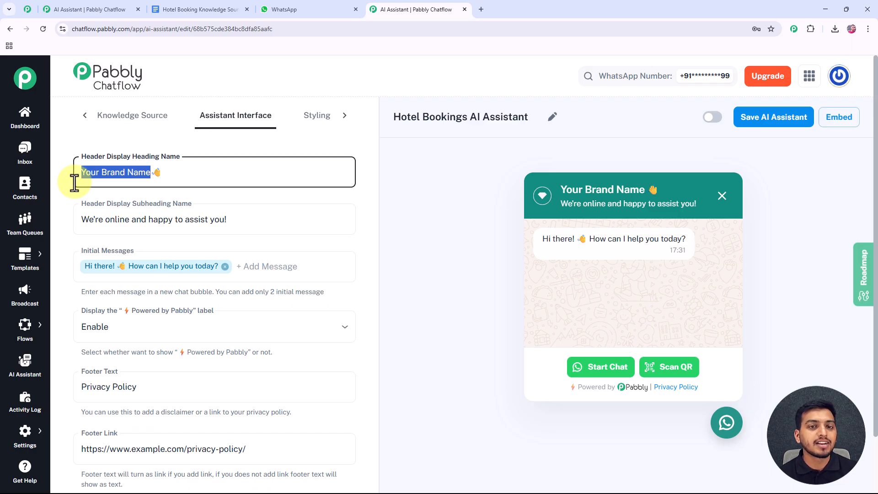
text(Pabbly)
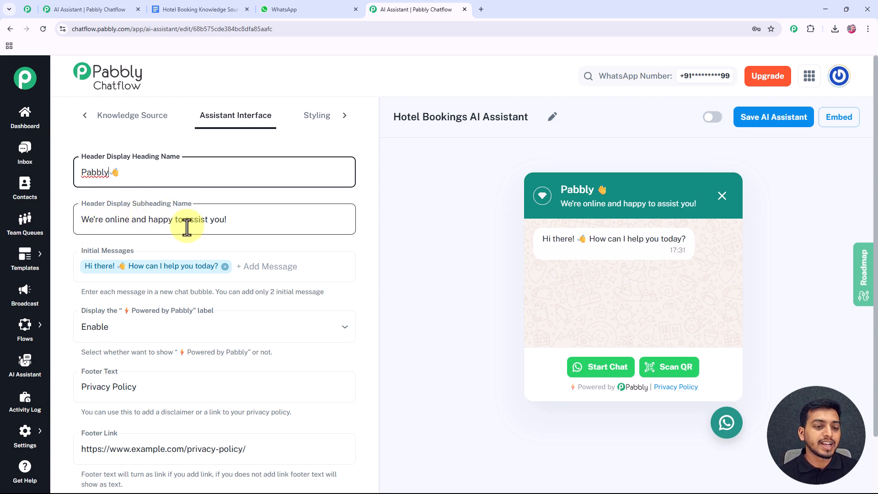
double_click(559, 188)
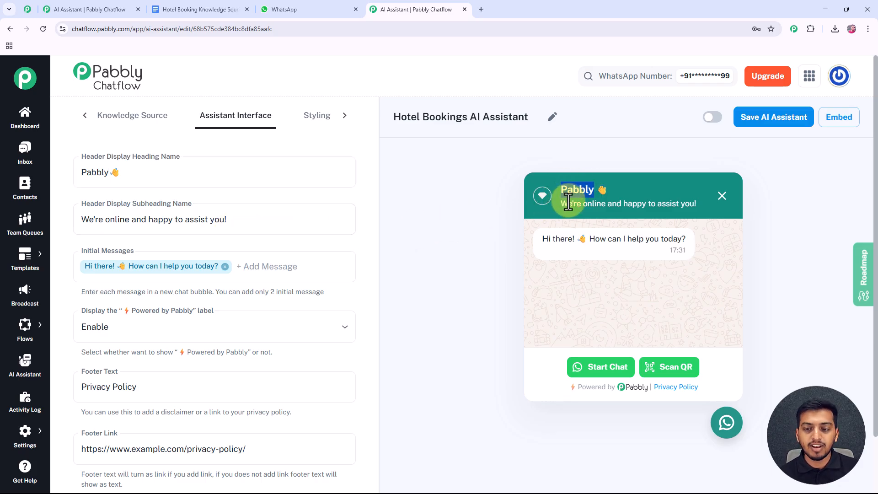
triple_click(563, 204)
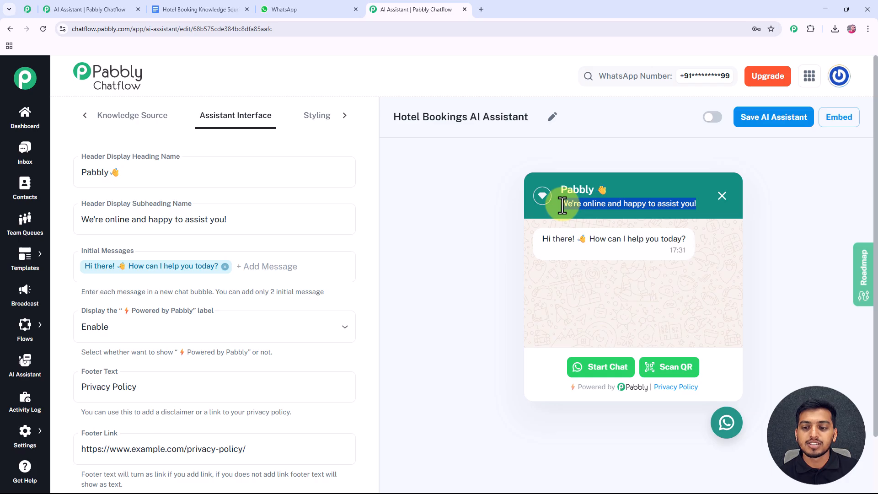
click(542, 215)
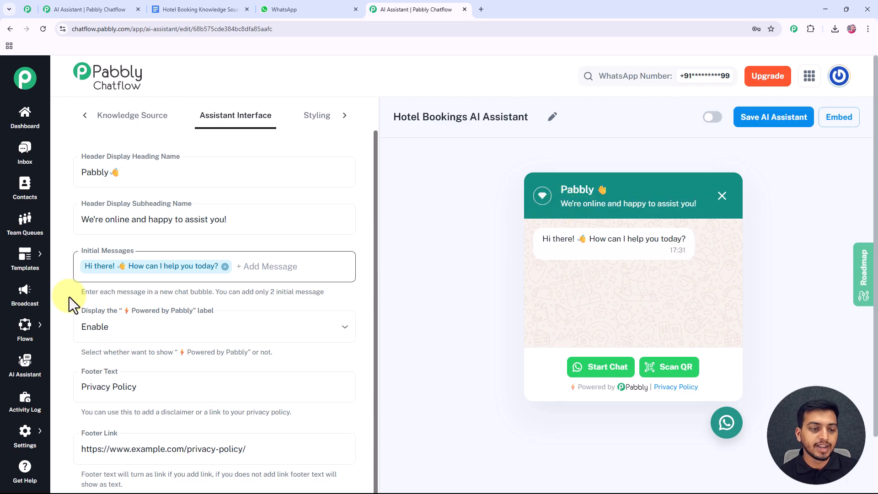
- Leave the Powered by Pabbly label set to Enable
click(258, 291)
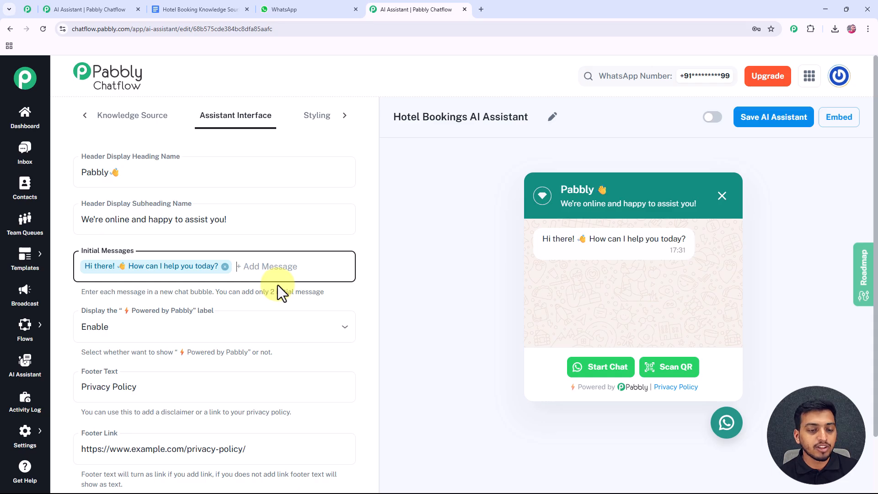
scroll(278, 285, down, 1)
click(120, 285)
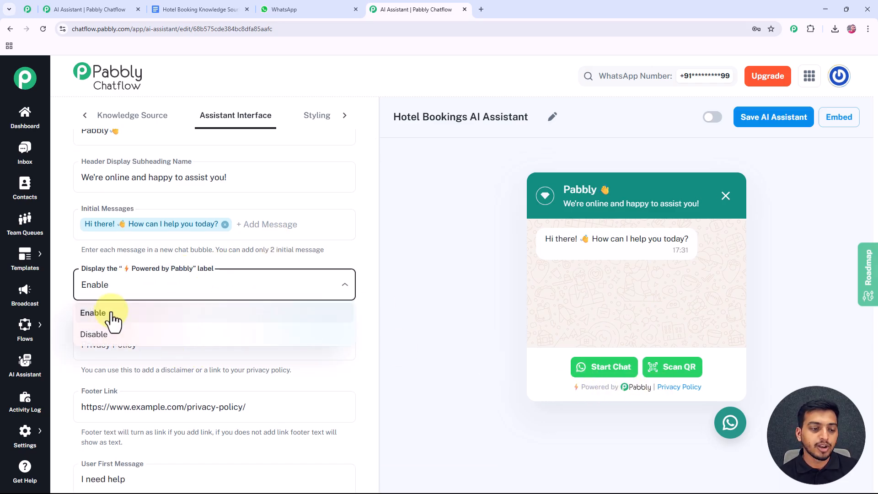
click(123, 287)
scroll(118, 335, down, 1)
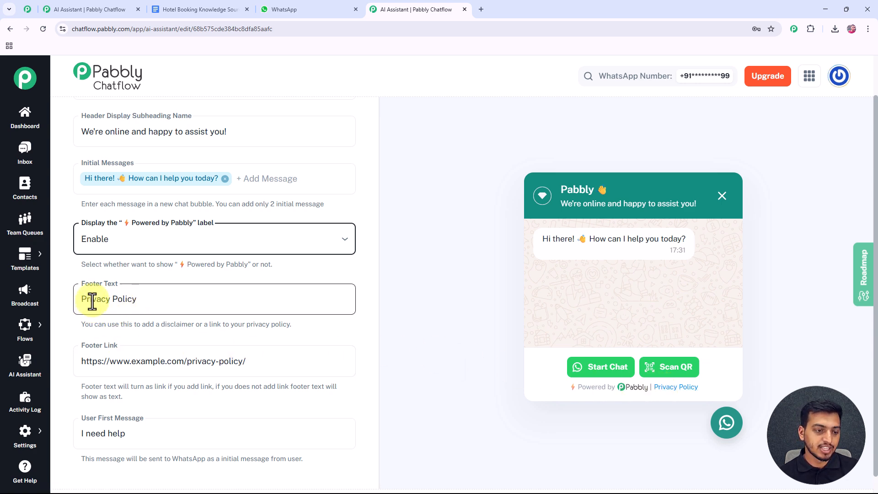
scroll(97, 316, down, 1)
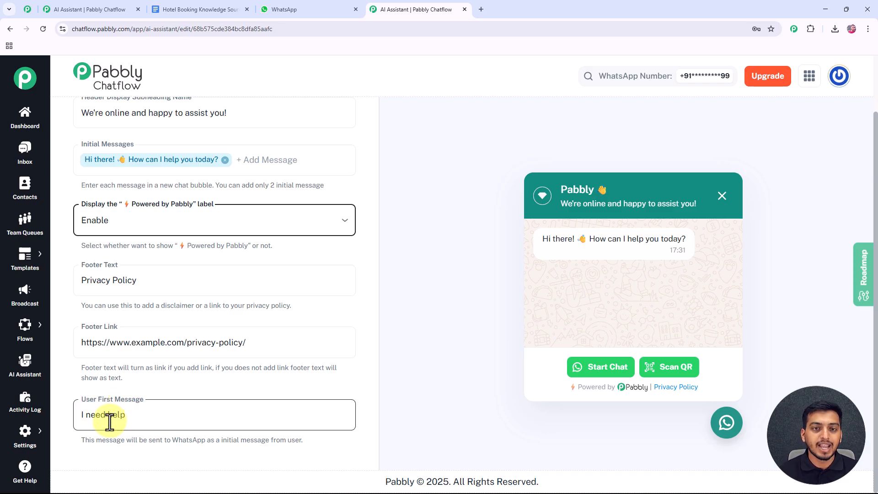
scroll(154, 407, up, 1)
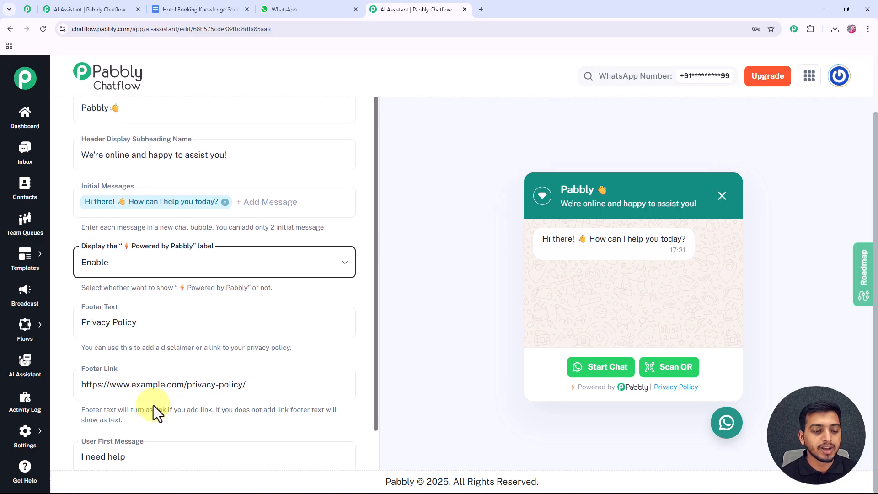
scroll(317, 283, up, 2)
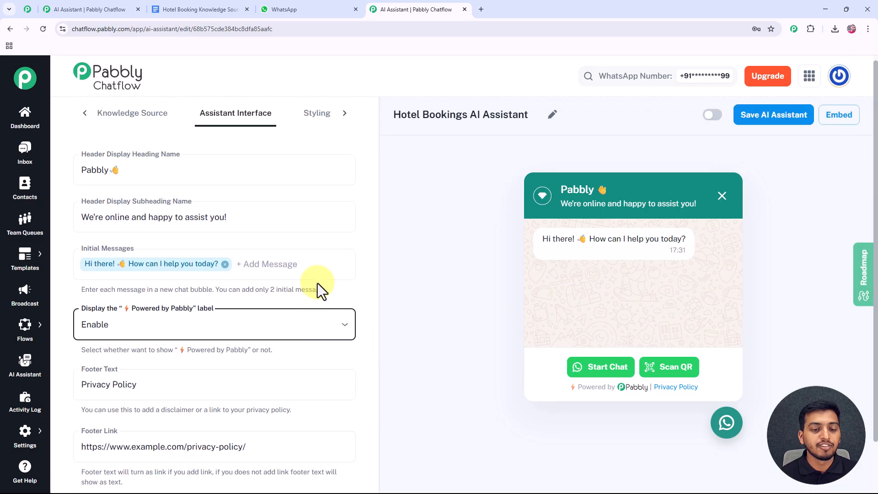
- In Styling, keep Light theme mode and Circle assistant shape, then review the colour settings
click(322, 120)
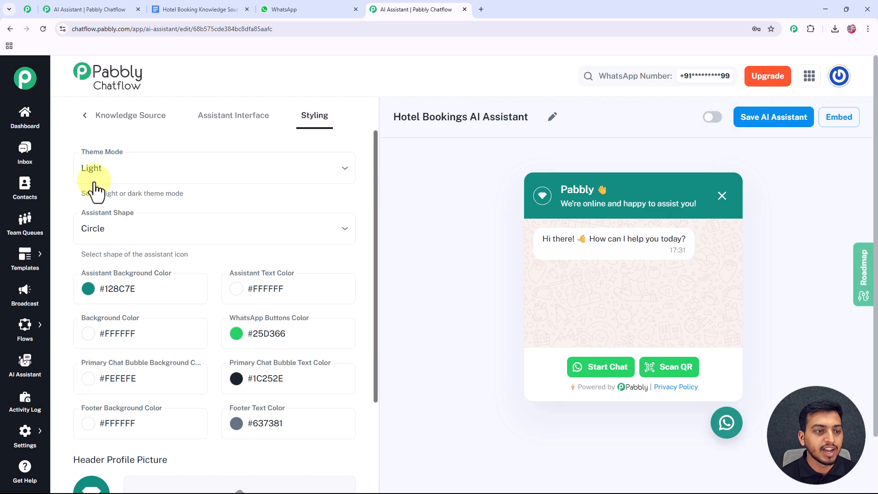
click(103, 173)
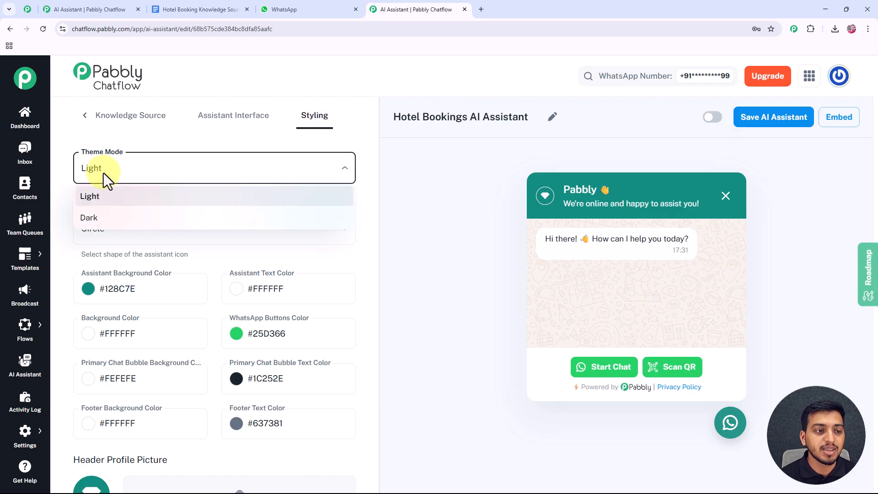
click(103, 196)
click(102, 238)
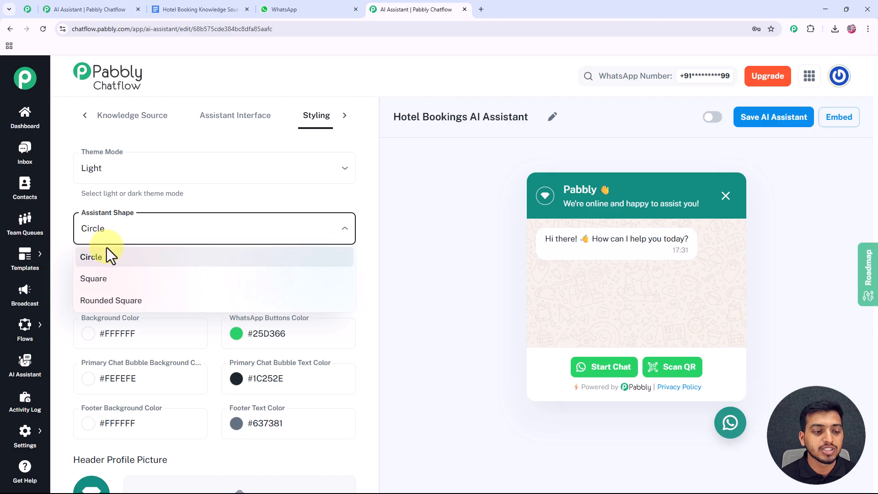
click(78, 262)
scroll(84, 288, down, 4)
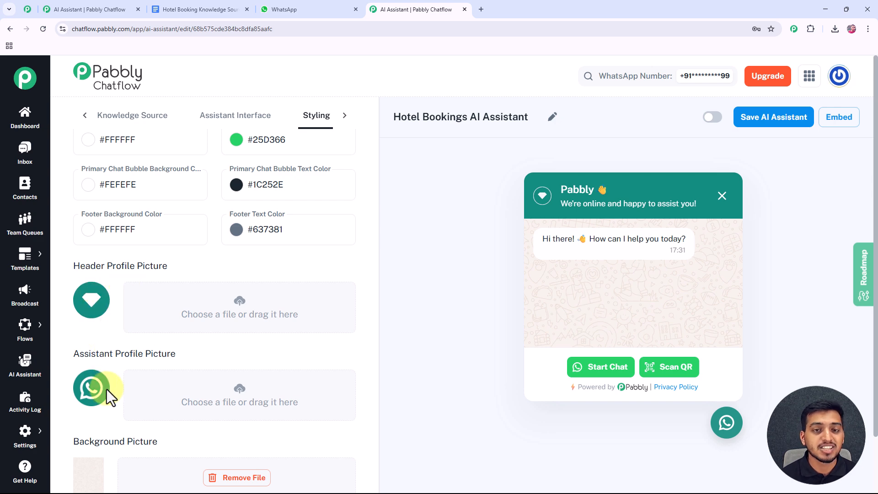
scroll(118, 383, up, 2)
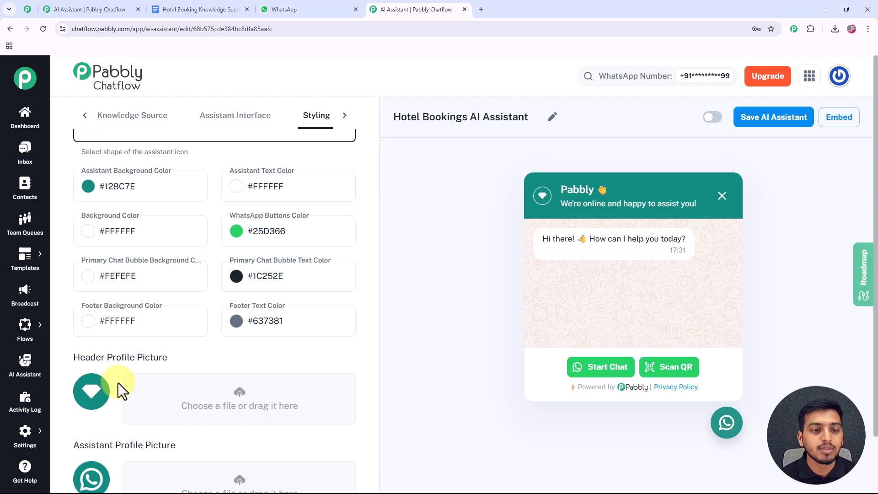
scroll(160, 389, up, 2)
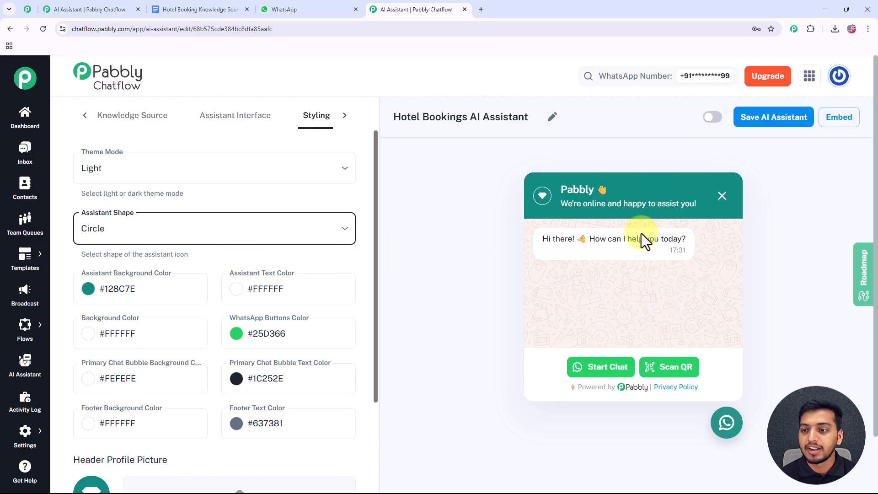
- Switch on the Hotel Bookings AI Assistant, save it, and close the success notice
click(712, 118)
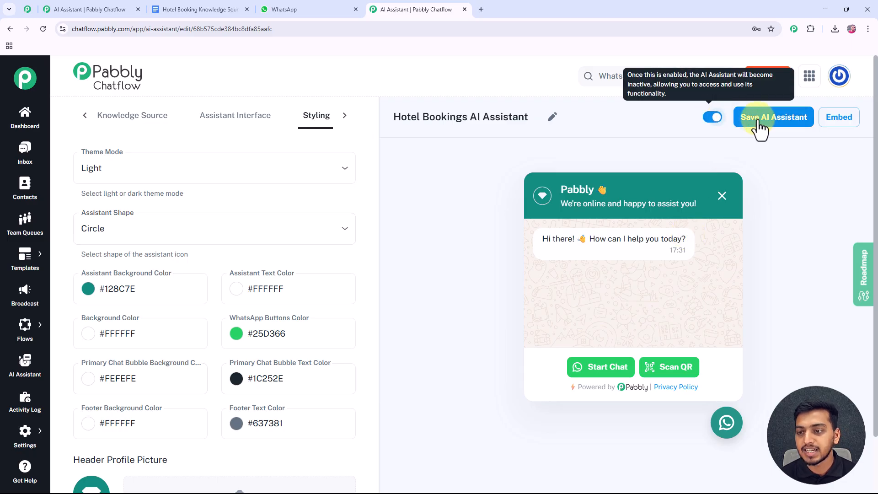
click(773, 120)
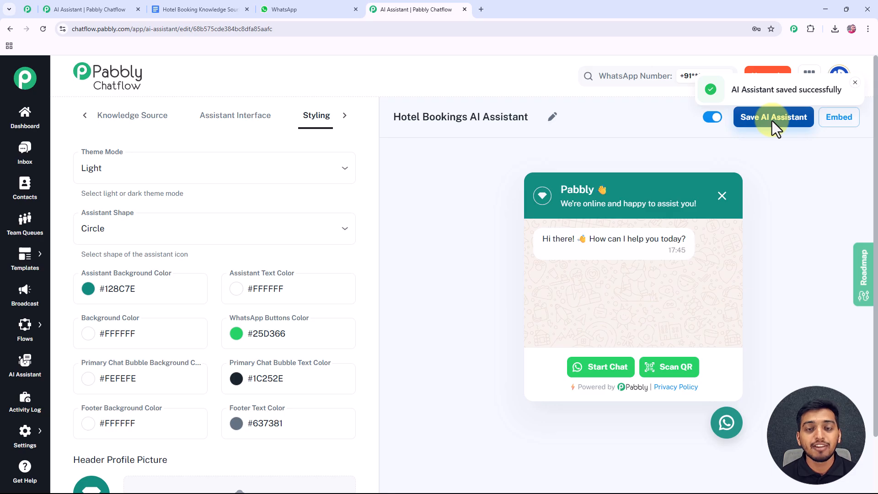
click(853, 83)
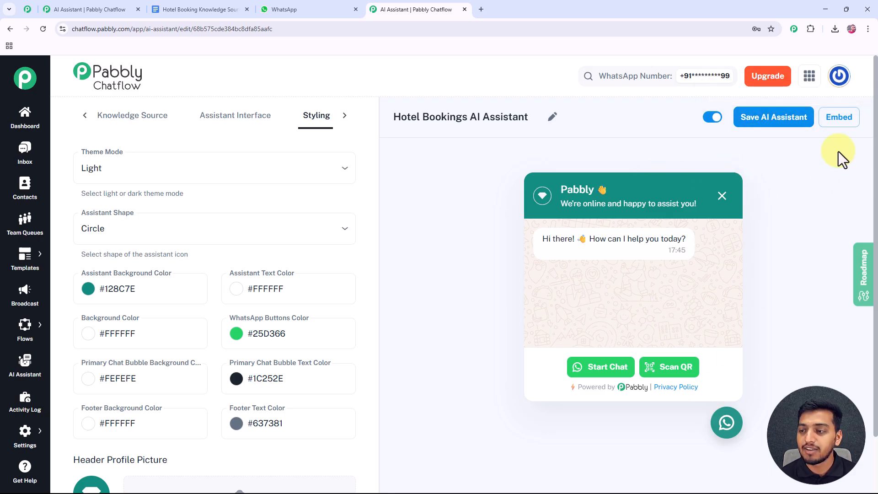
- View the assistant's embed code, select the whole script, then close the window
click(837, 120)
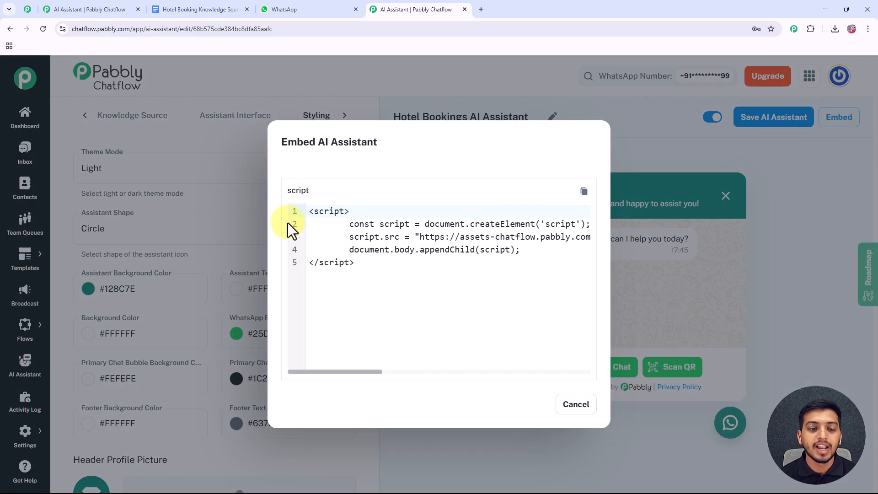
drag(309, 211, 357, 268)
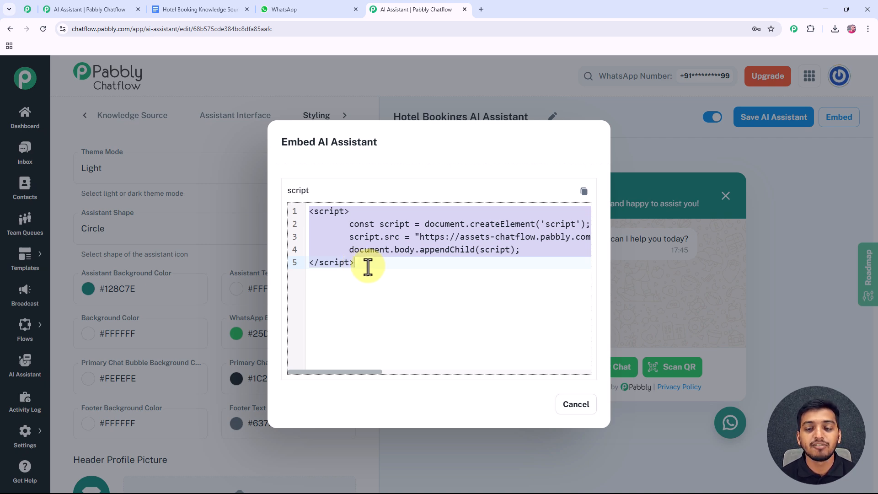
click(574, 404)
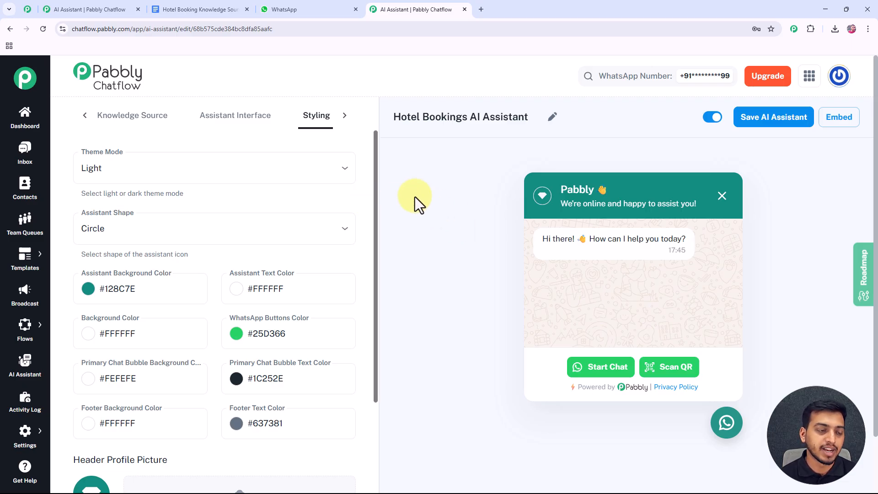
- Assign Hotel Bookings AI Assistant to the customer's Bhopal cancellation-policy chat in Inbox
click(25, 151)
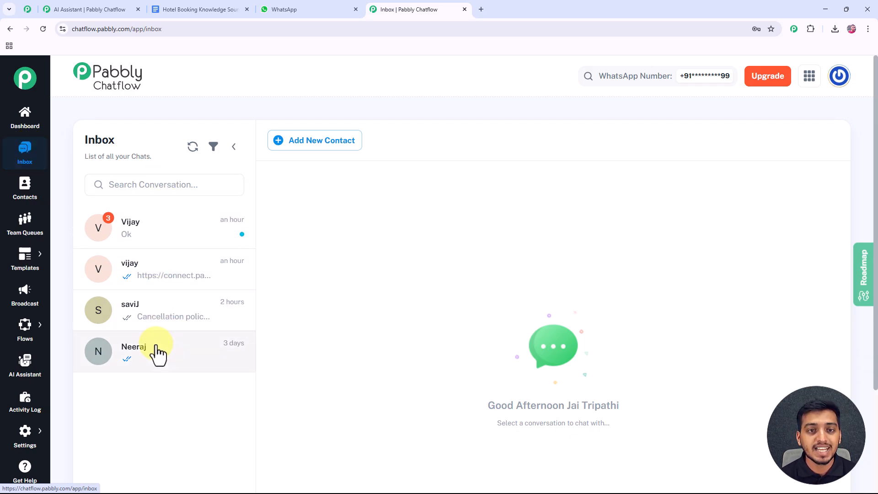
click(157, 318)
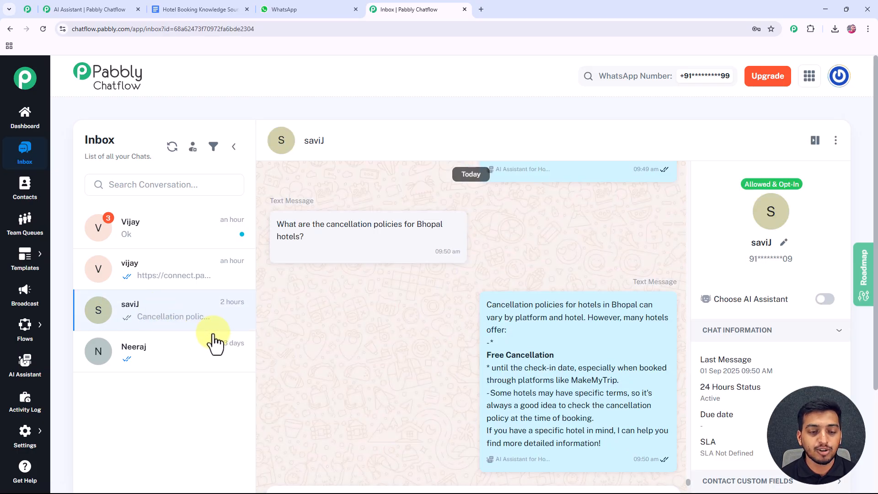
click(822, 299)
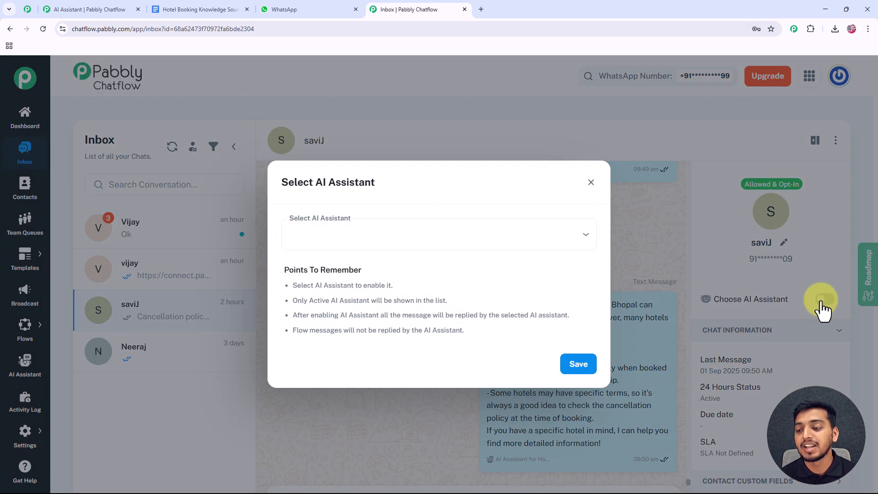
click(432, 246)
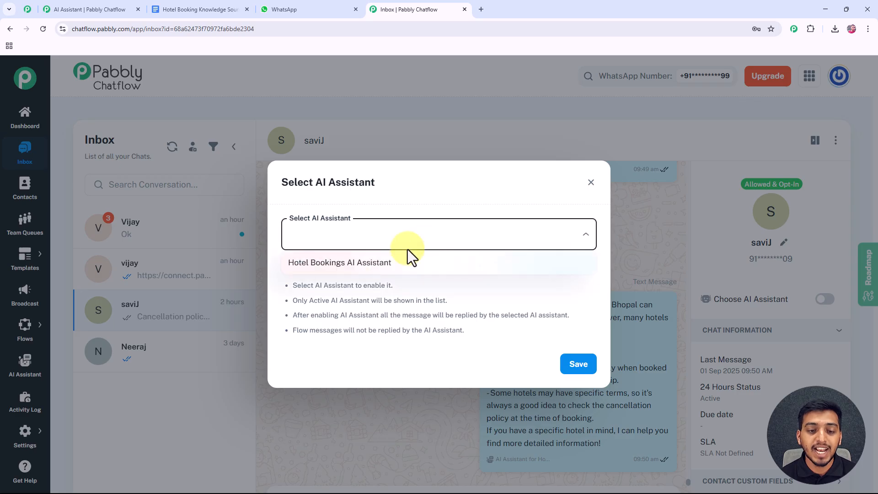
click(373, 265)
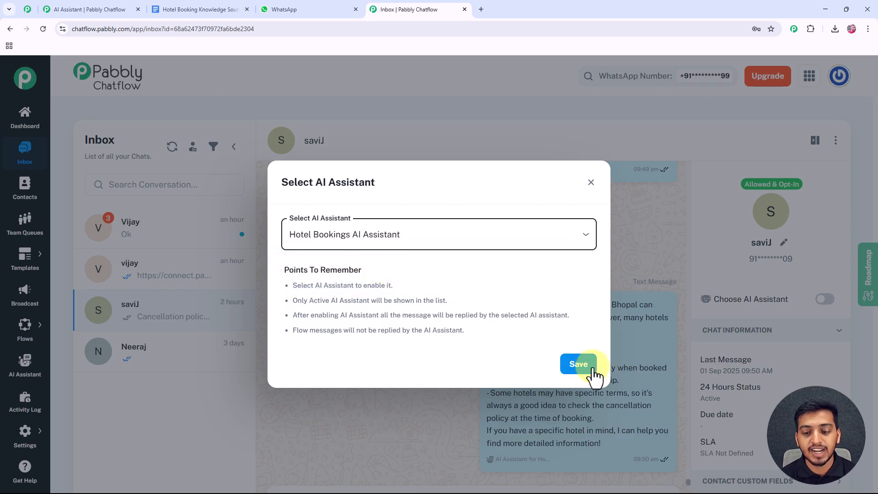
click(579, 364)
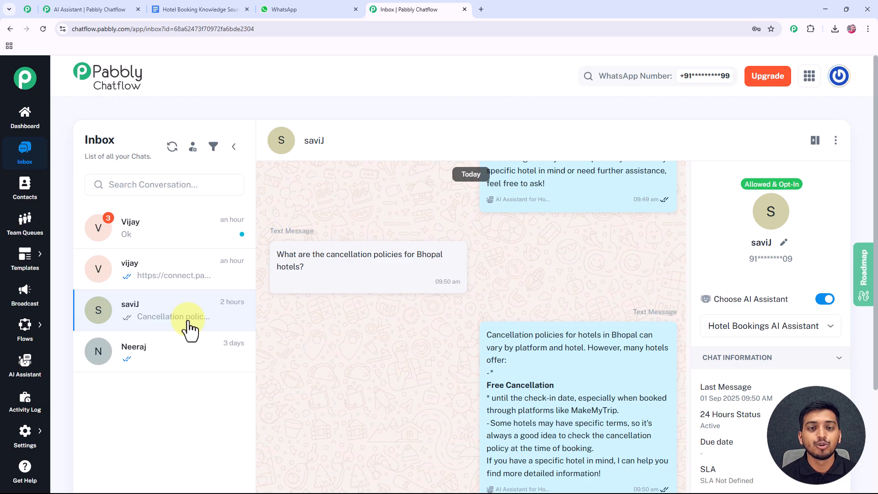
scroll(190, 327, down, 3)
mouse_move(25, 437)
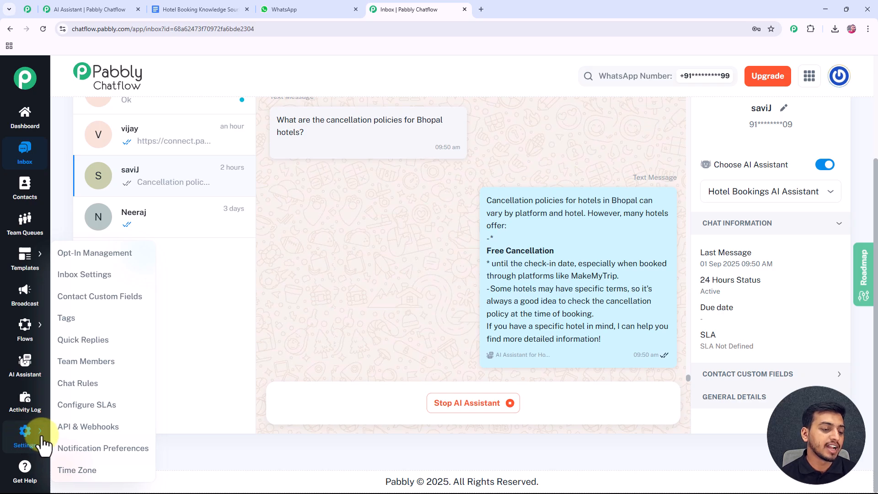
- In Inbox Settings, set AI auto-replies for the All Contact list to Hotel Bookings AI Assistant and save
click(85, 280)
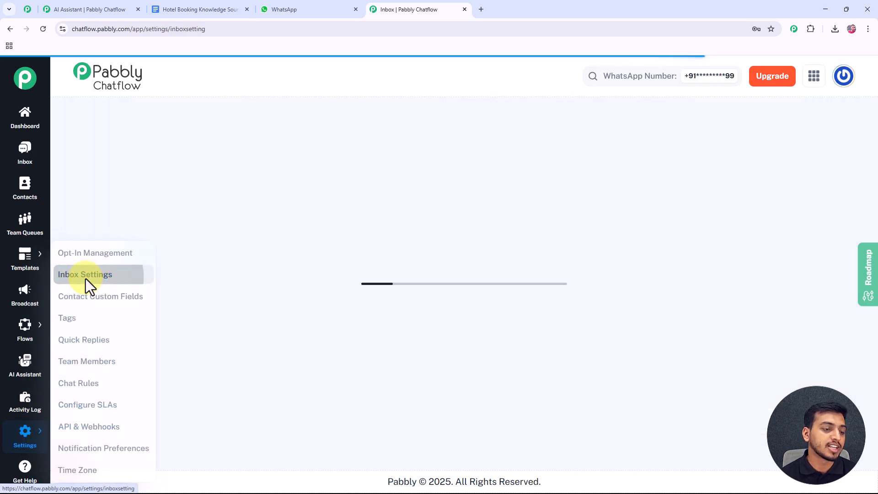
scroll(168, 294, down, 8)
scroll(169, 294, down, 10)
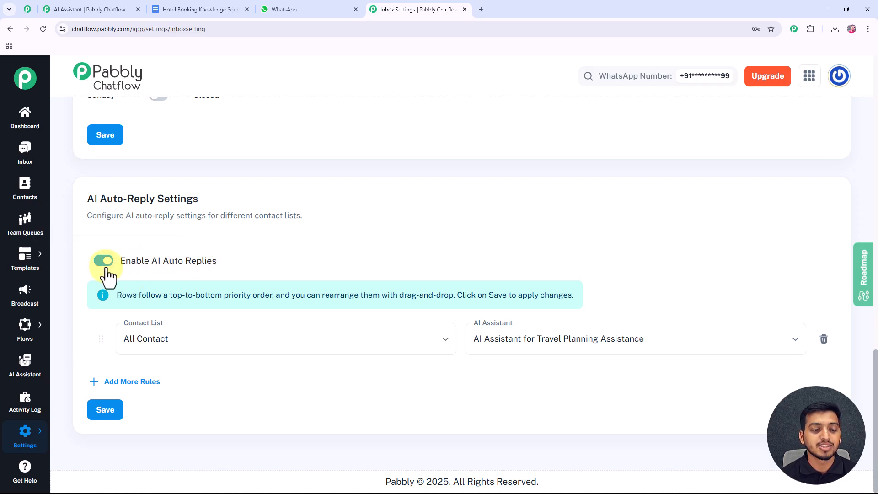
click(176, 339)
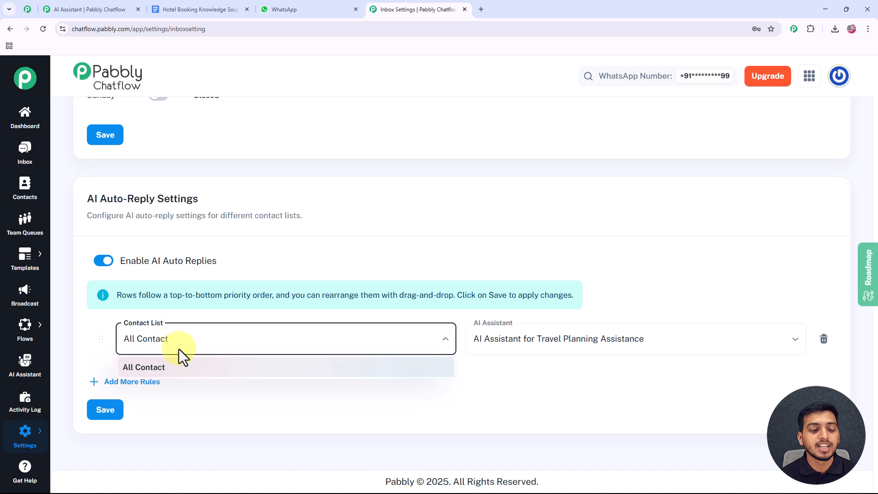
click(158, 369)
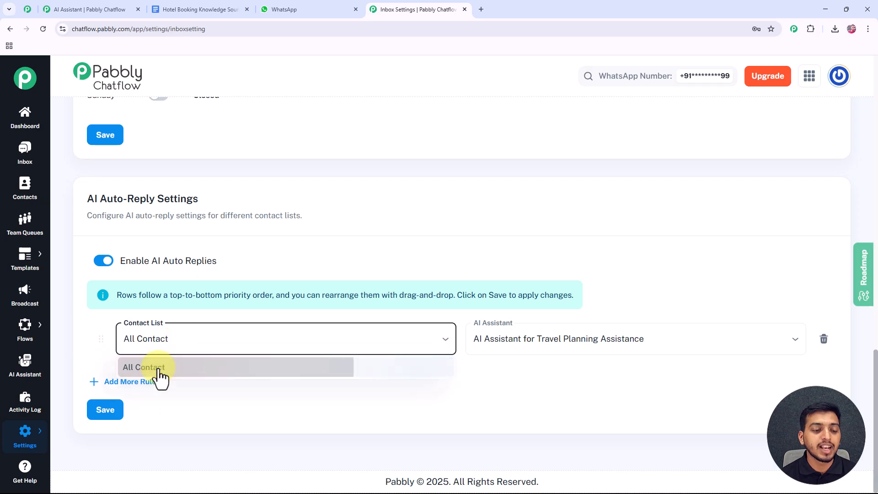
click(627, 337)
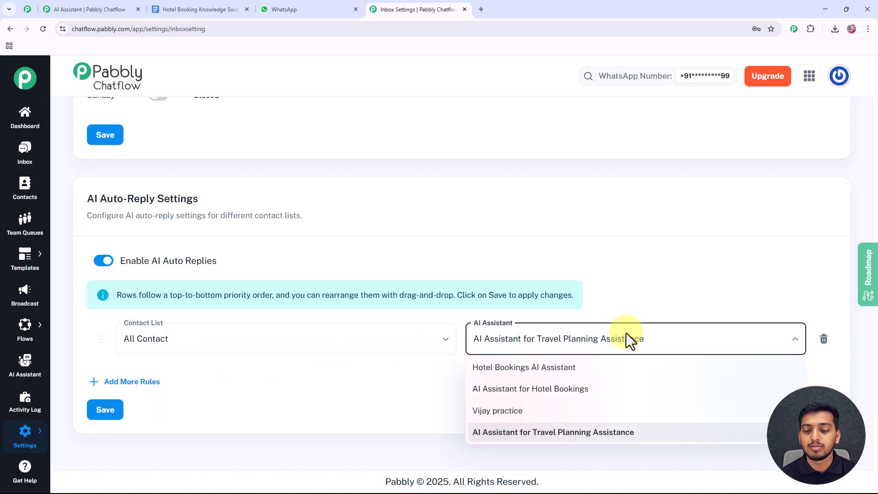
click(569, 368)
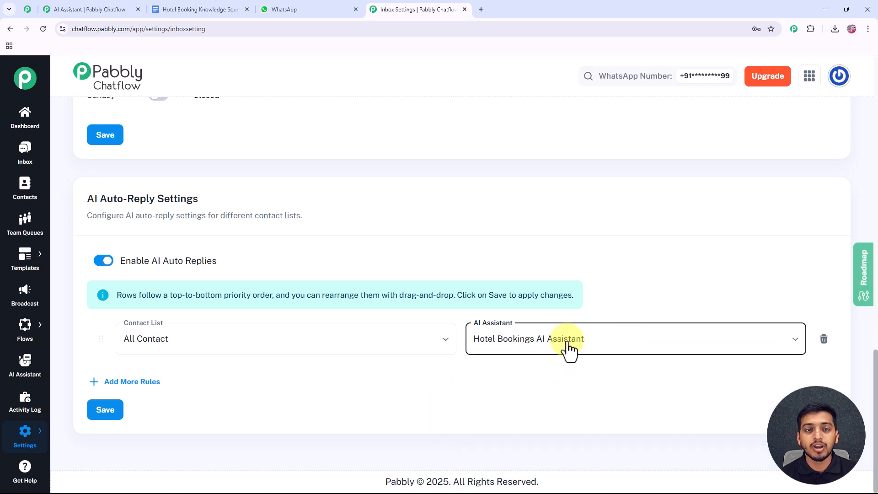
click(110, 413)
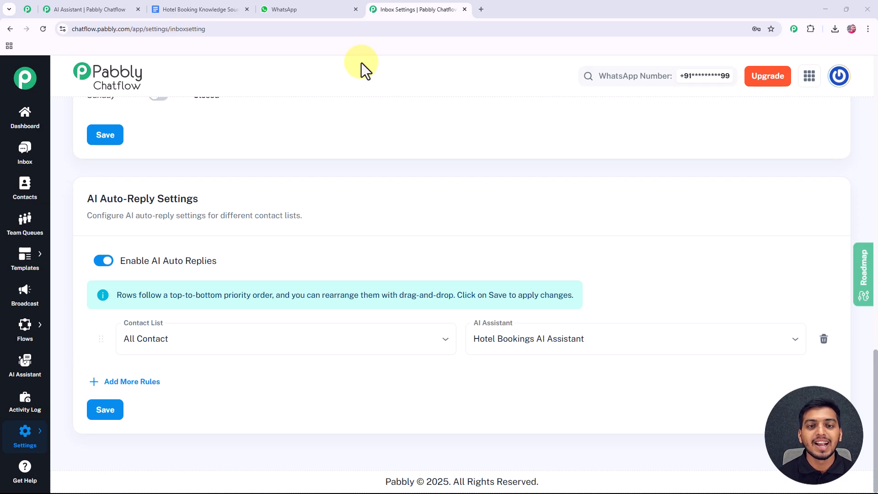
- Send the greeting 'Hello I need help' in the WhatsApp Test Number chat
click(296, 8)
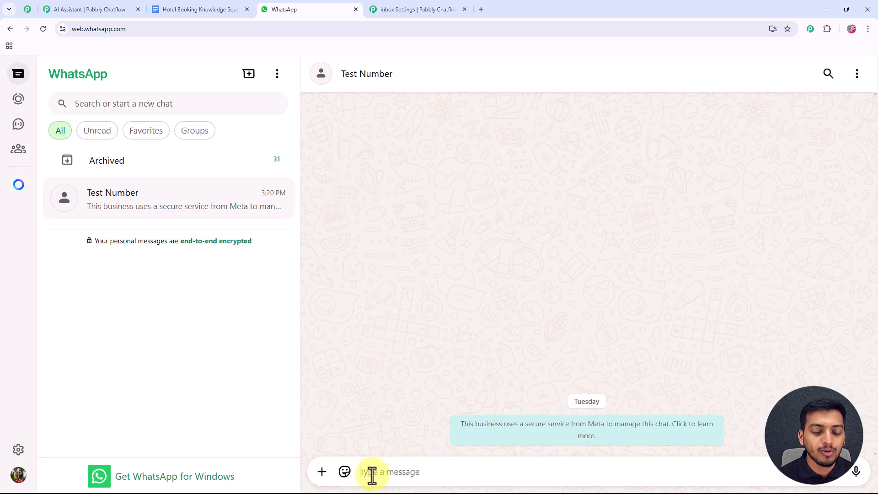
text(Hello I need help)
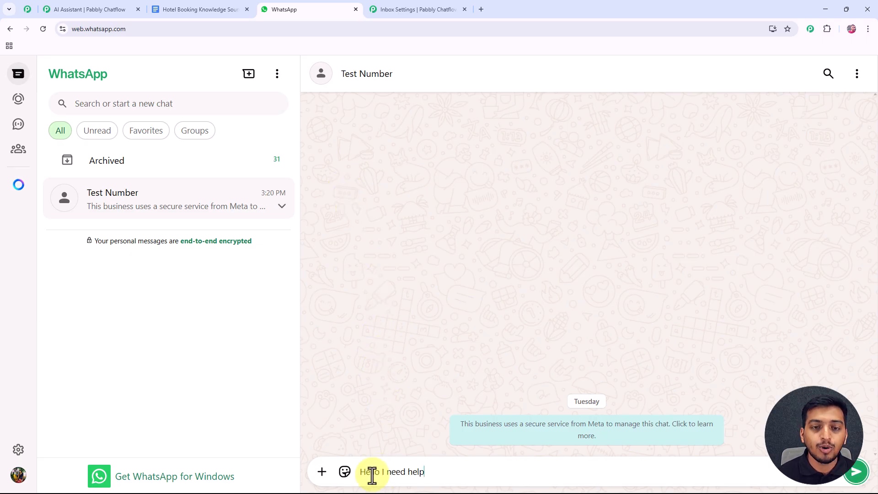
click(855, 472)
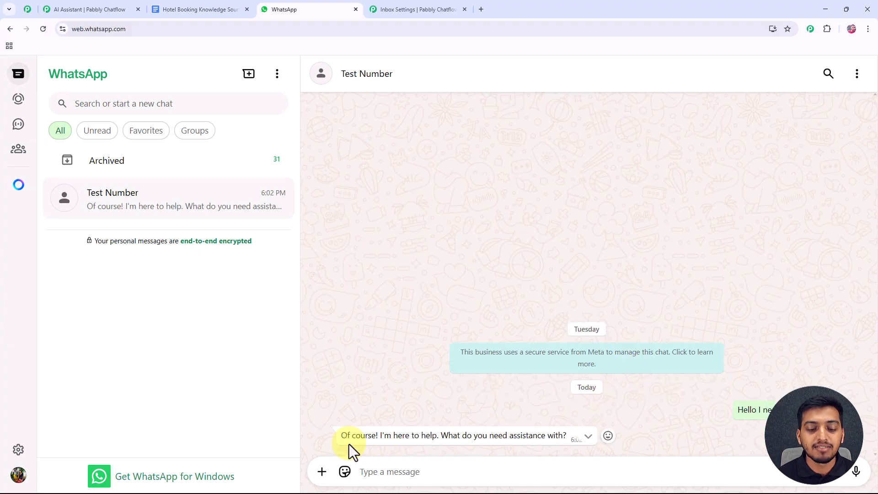
- Ask about 24-hour check-in, deluxe lake-view rooms and 5-star hotel discounts in Bhopal
click(408, 472)
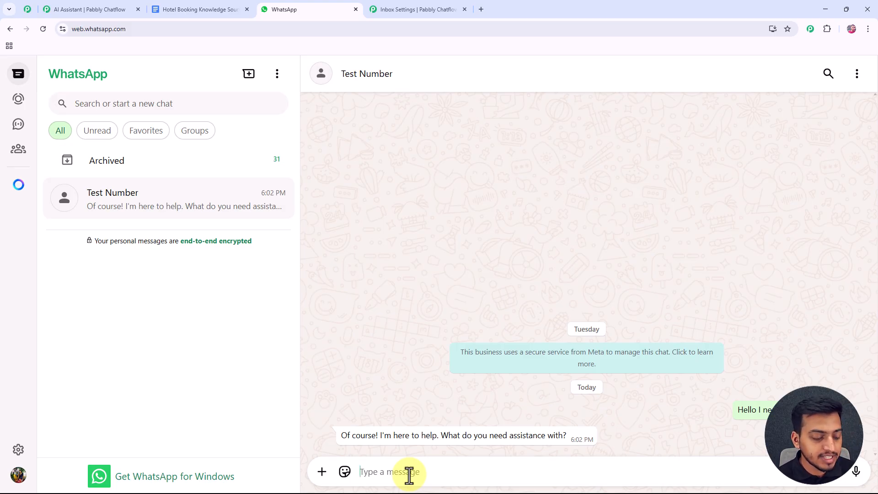
text(Are there hotels in Bhopal with 24-hour check-in?)
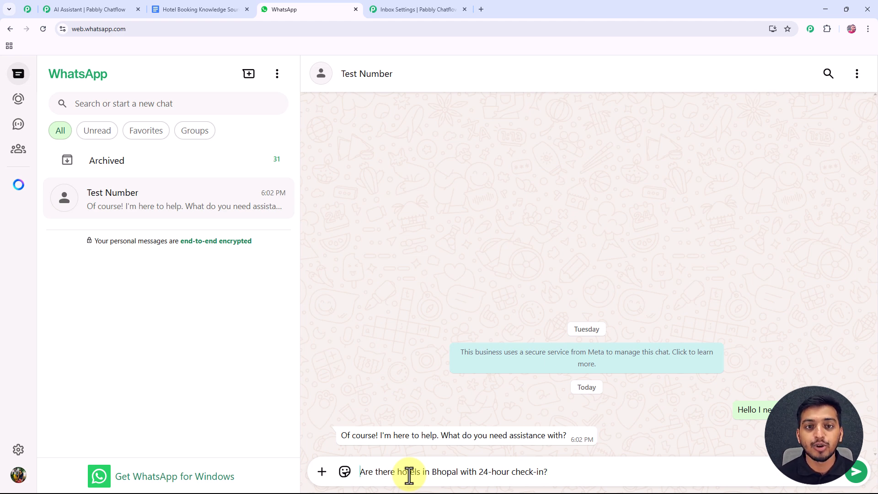
key(Return)
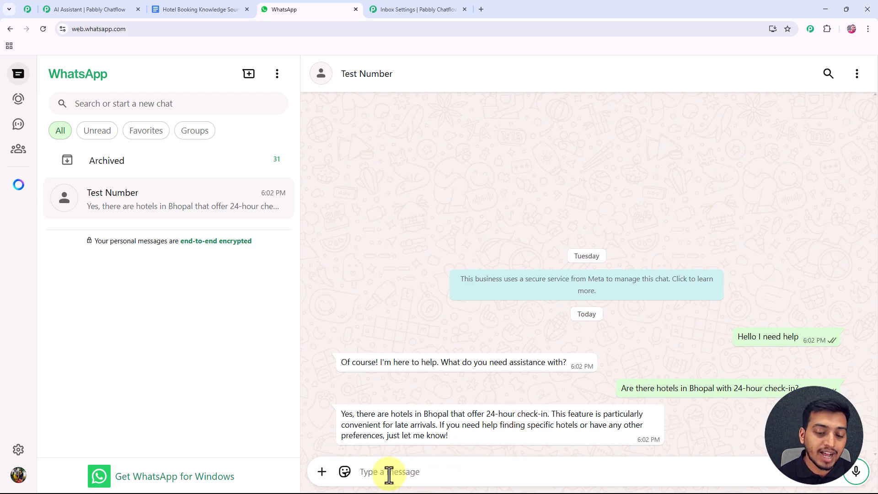
text(Can I get a deluxe room with lake view in Bhopal?)
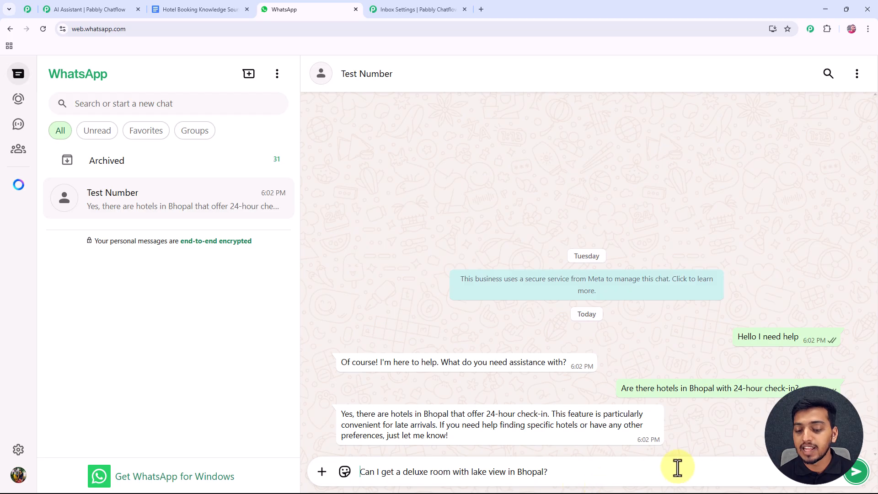
click(855, 472)
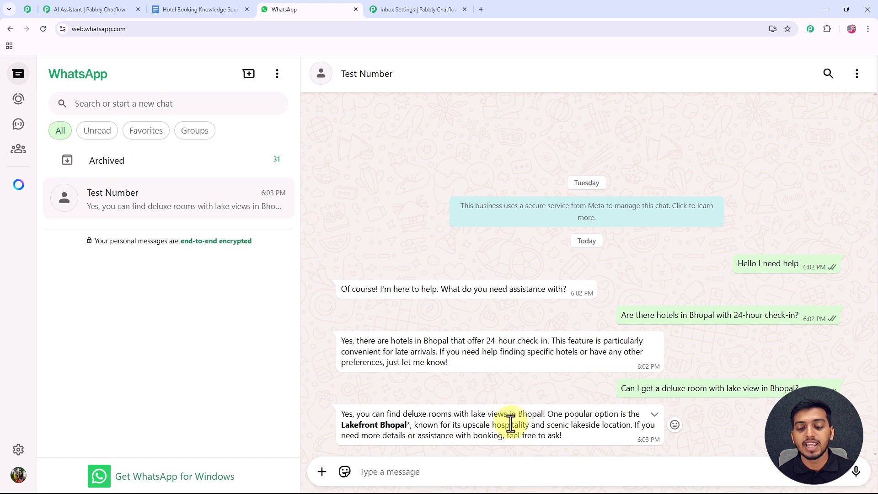
click(389, 468)
text(Which 5-star hotels in Bhopal are offering discounts?)
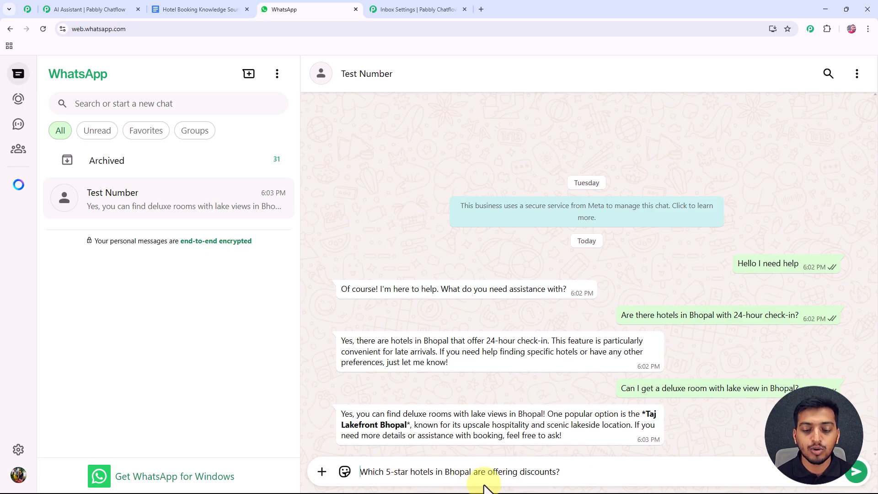
key(Return)
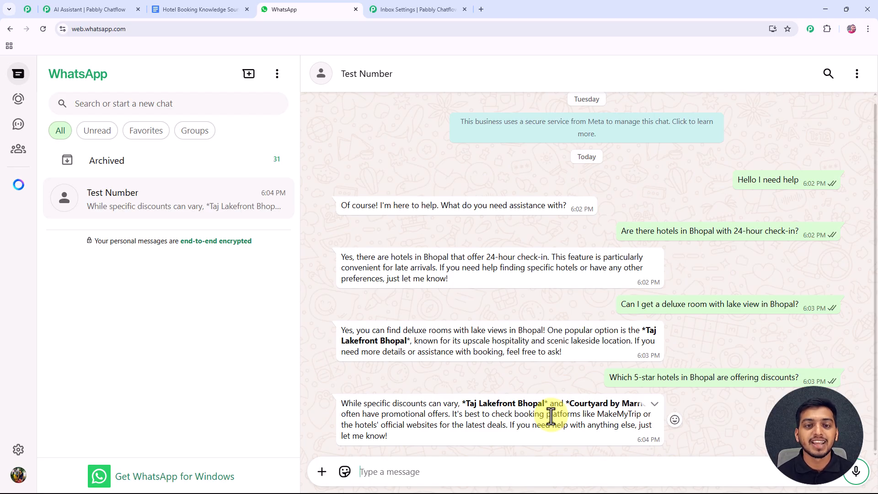
- Back in Pabbly Chatflow, view the AI Assistant list showing Hotel Bookings AI Assistant as active
click(414, 14)
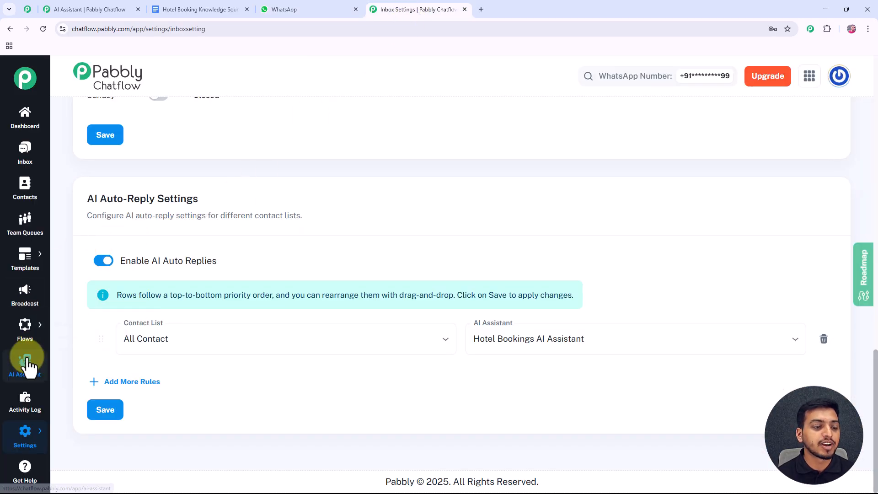
click(26, 362)
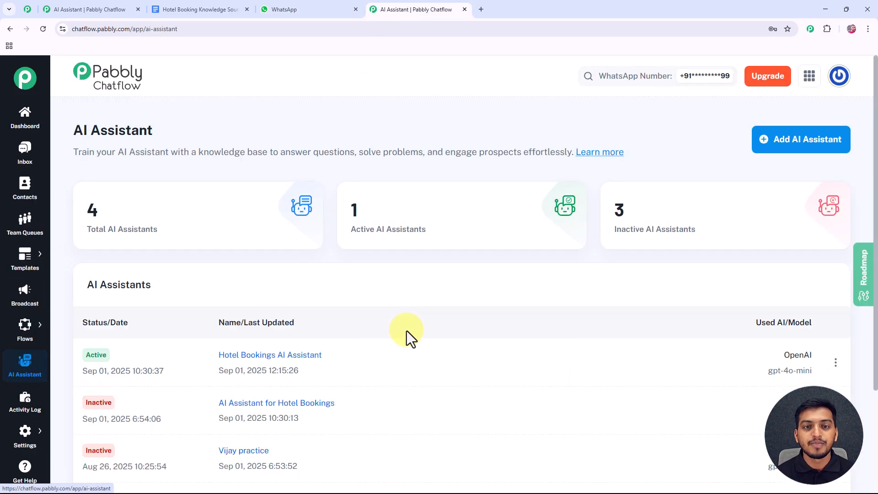
scroll(431, 344, down, 1)
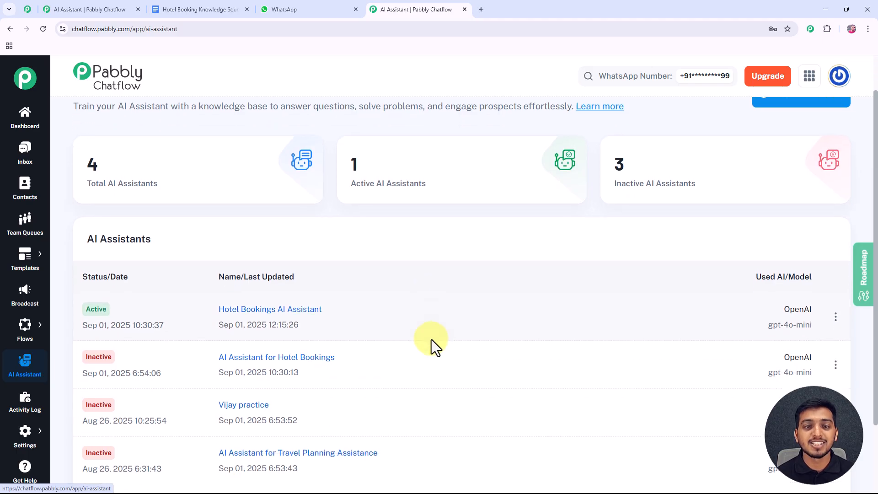